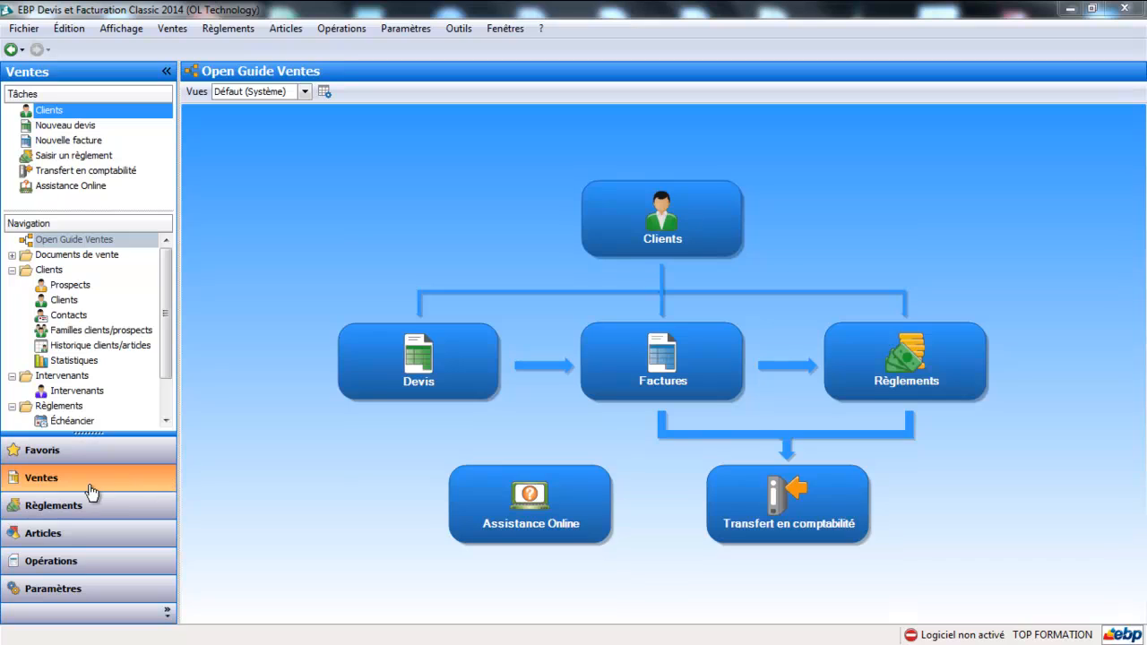
Open the clients/prospects list from the sales guide and filter it to the empty Prospects tab.
click(88, 242)
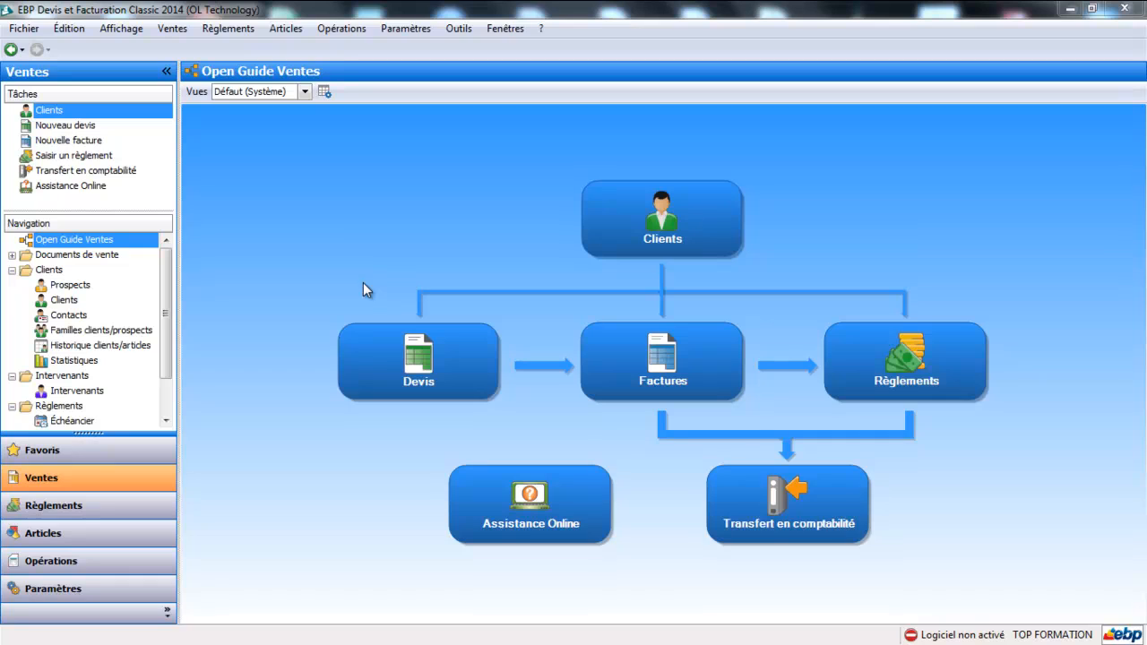
click(642, 212)
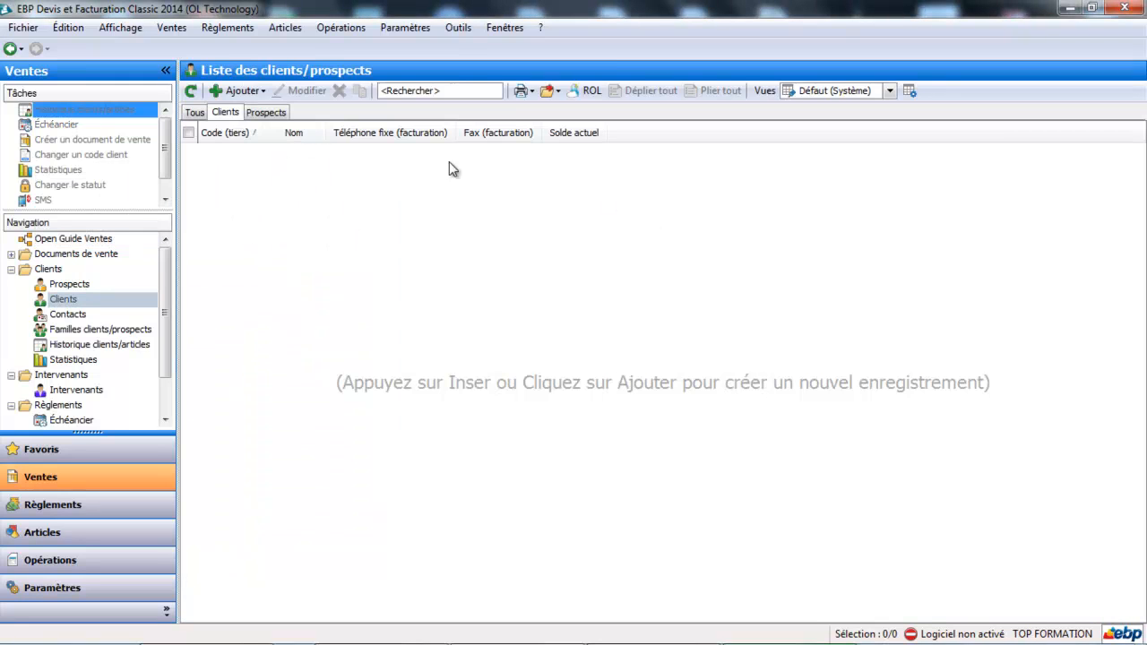
click(281, 114)
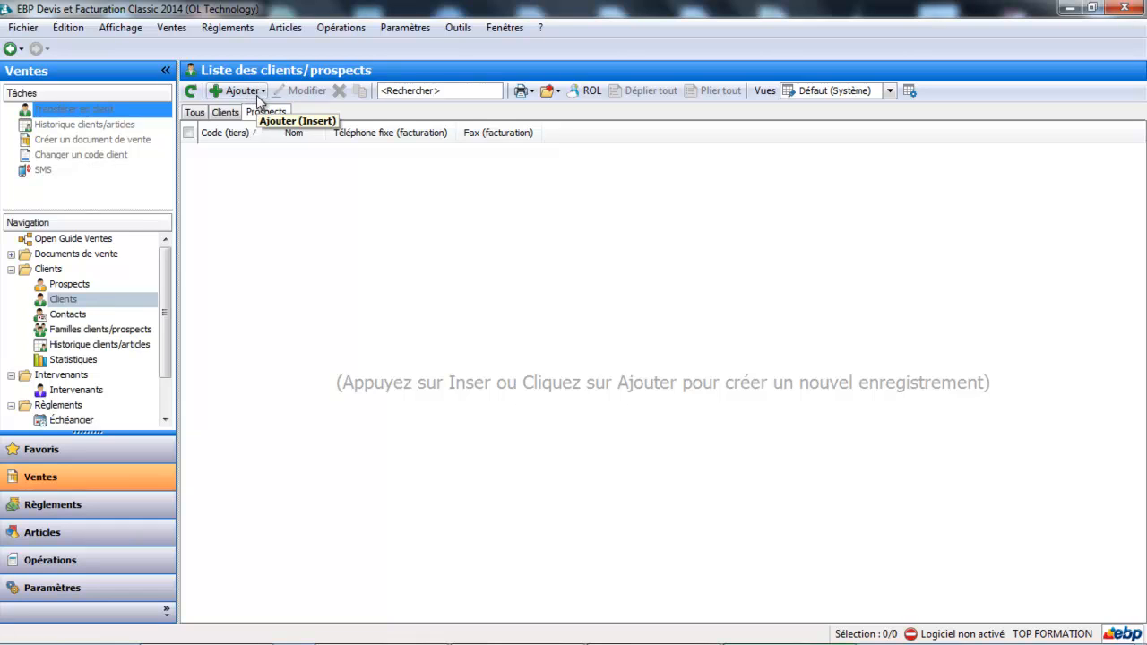
Start a new prospect, untick Personne physique, and apply the COMITE ENTREPRISE family settings.
click(260, 94)
click(254, 129)
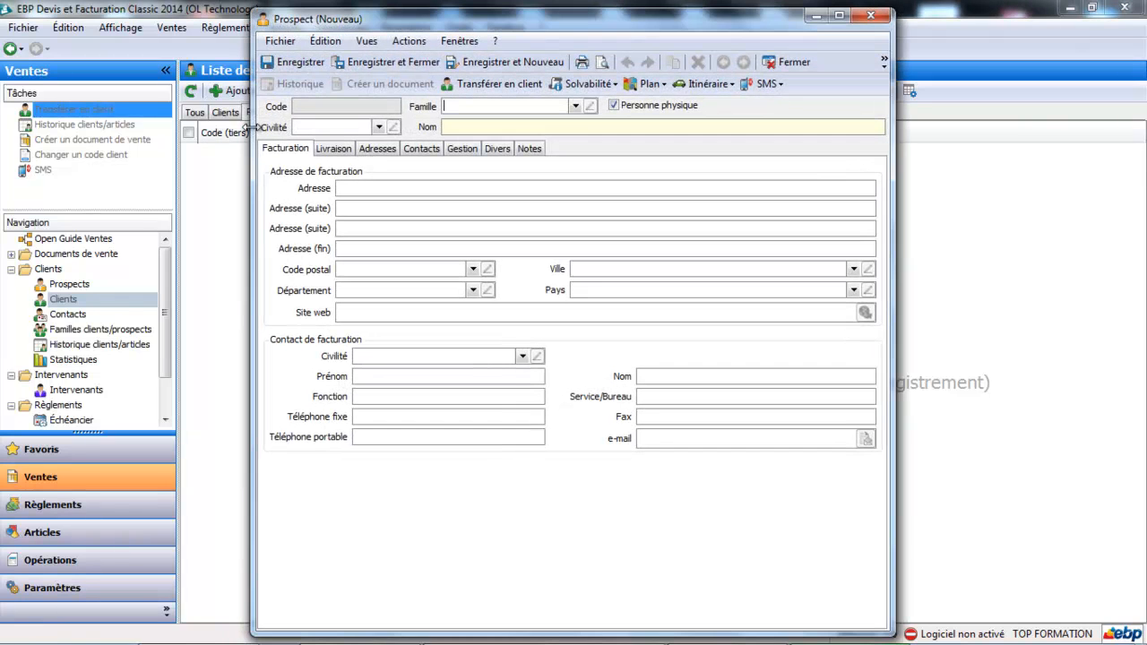
click(616, 109)
click(616, 108)
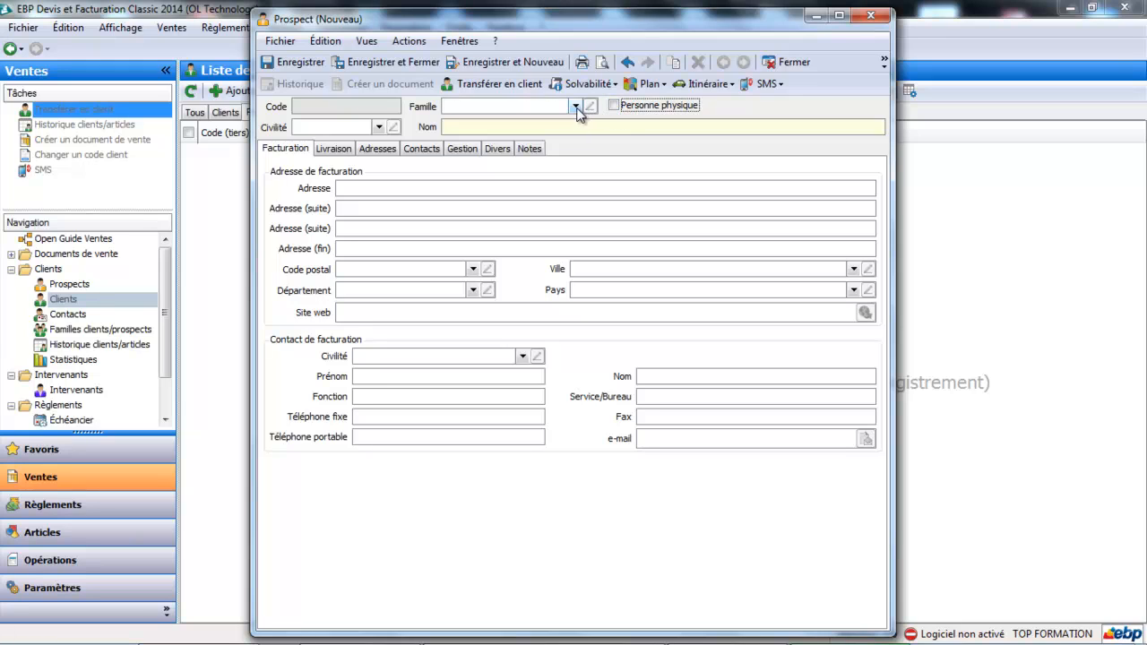
click(576, 107)
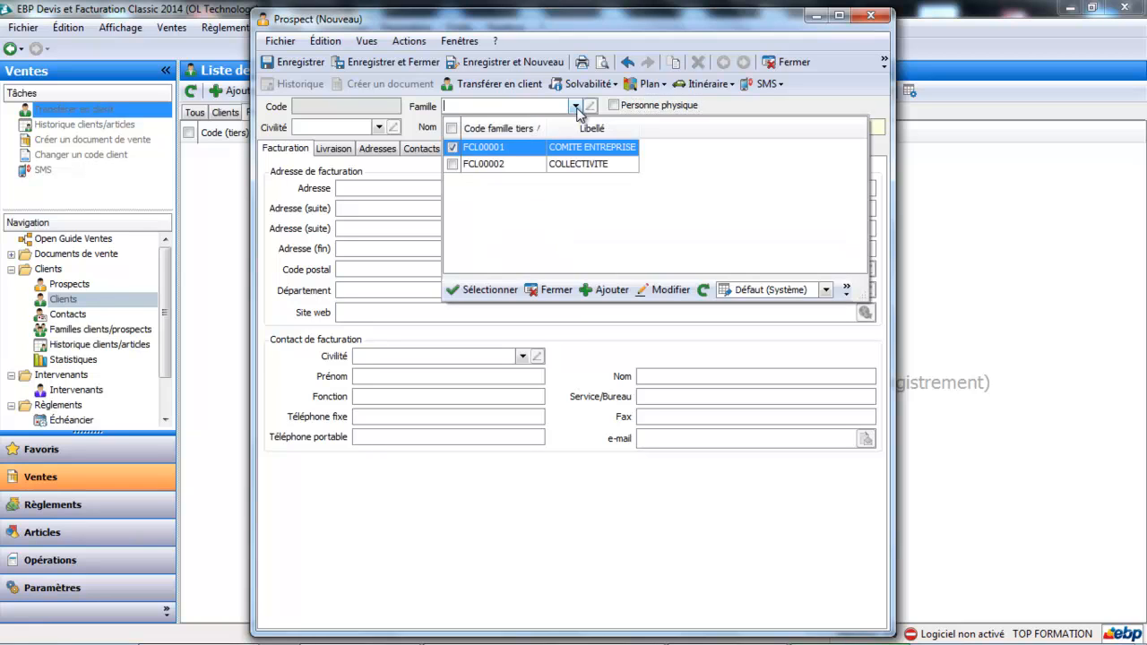
click(547, 150)
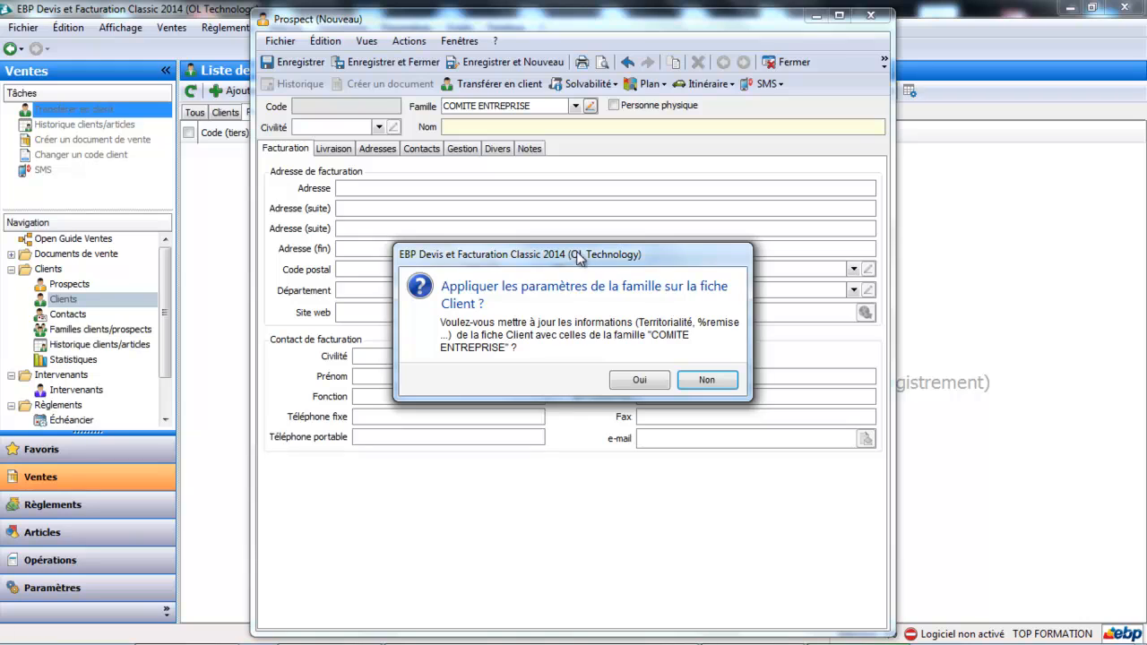
click(639, 380)
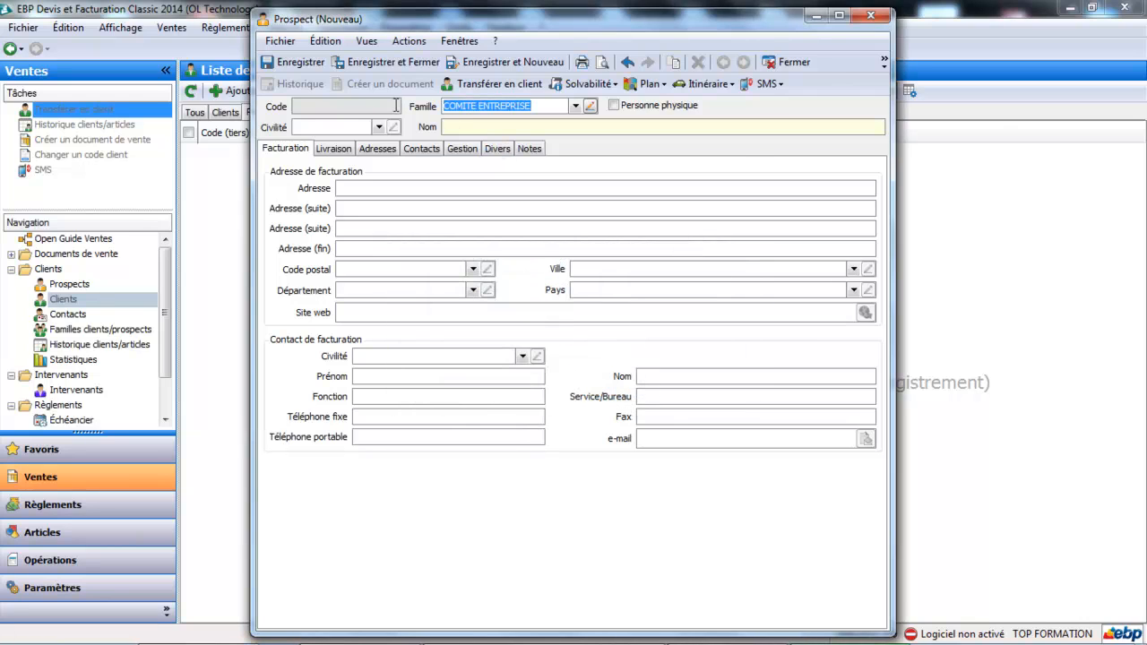
click(452, 127)
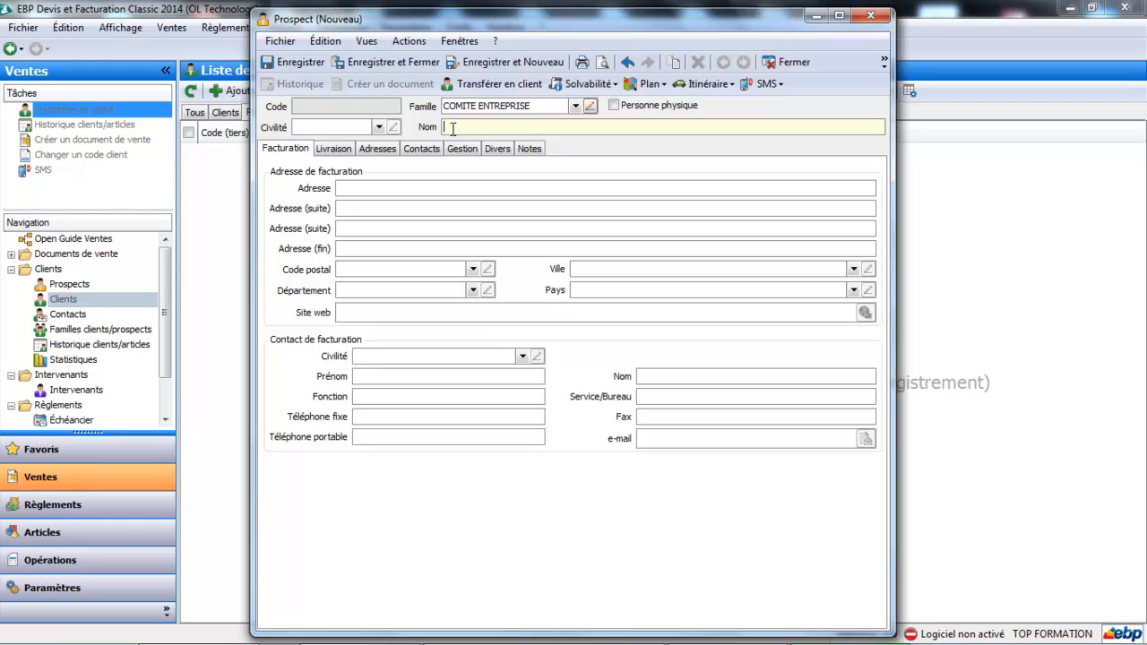
Enter name COMITE ENTREPRISE DUPONT ET CIE, street 10 RUE DU TOURNEUR and postal code 44000.
text(COMITE ENTREPRISE DUPON)
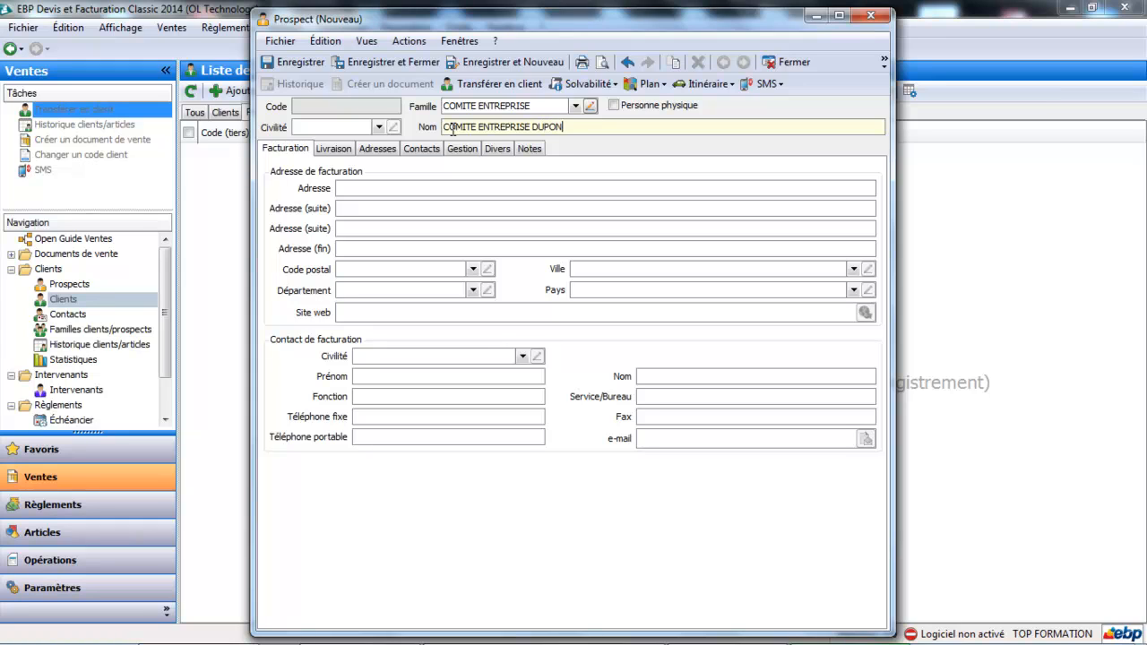
text(T ET CIE)
key(Tab)
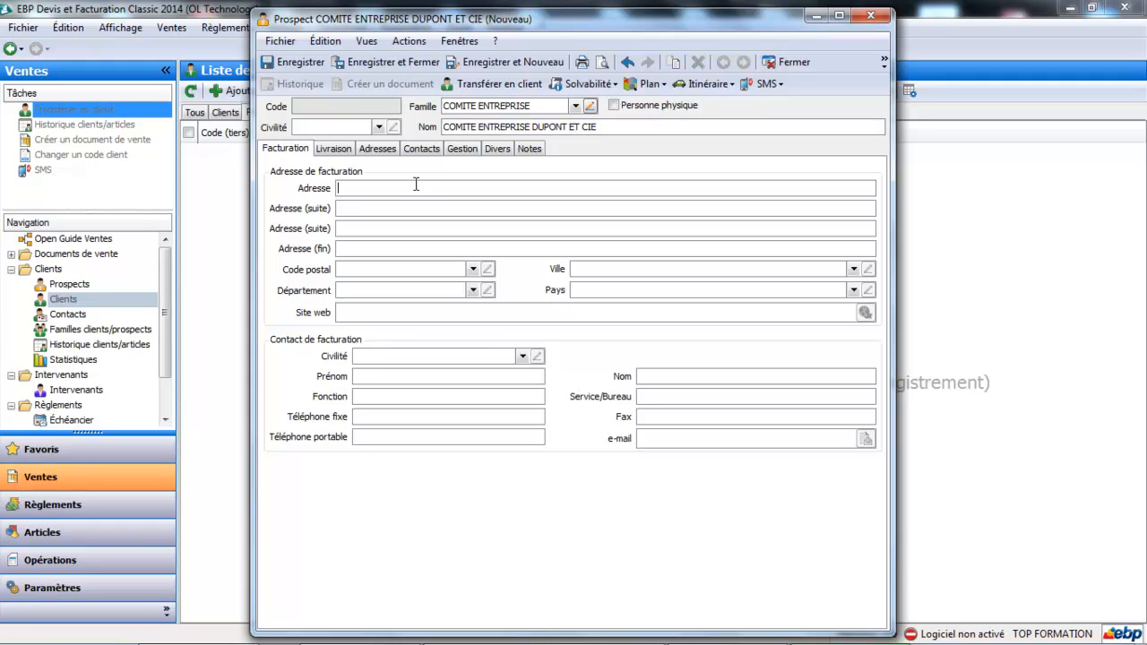
text(10 )
text(RUE )
text(DU TOURNEUR)
text(44000)
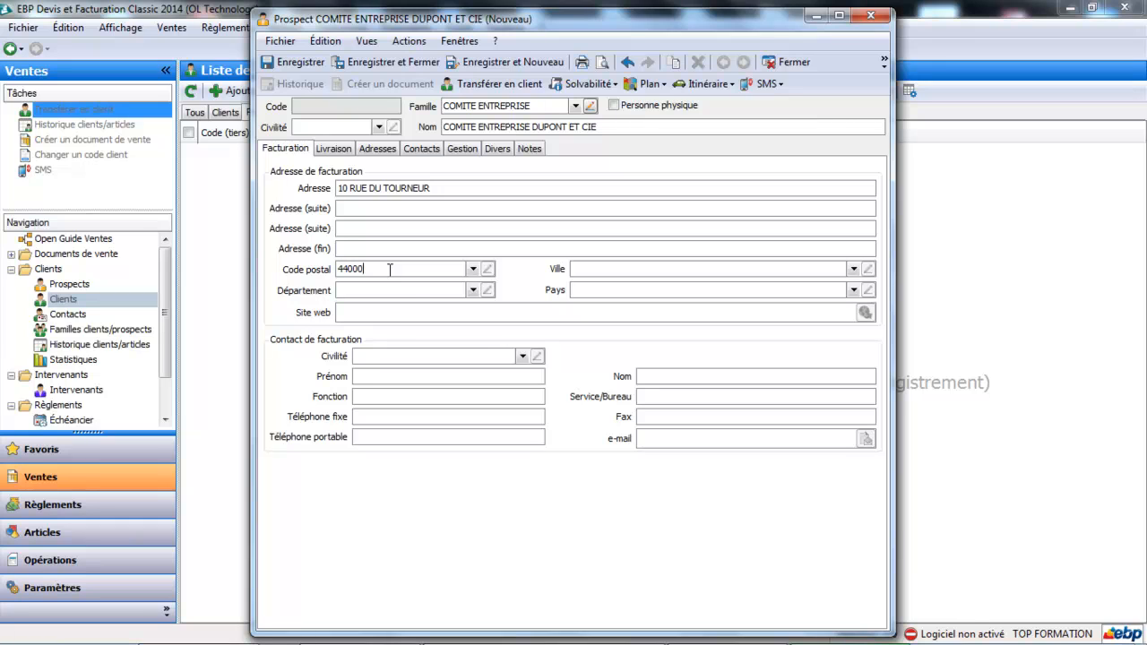
key(Tab)
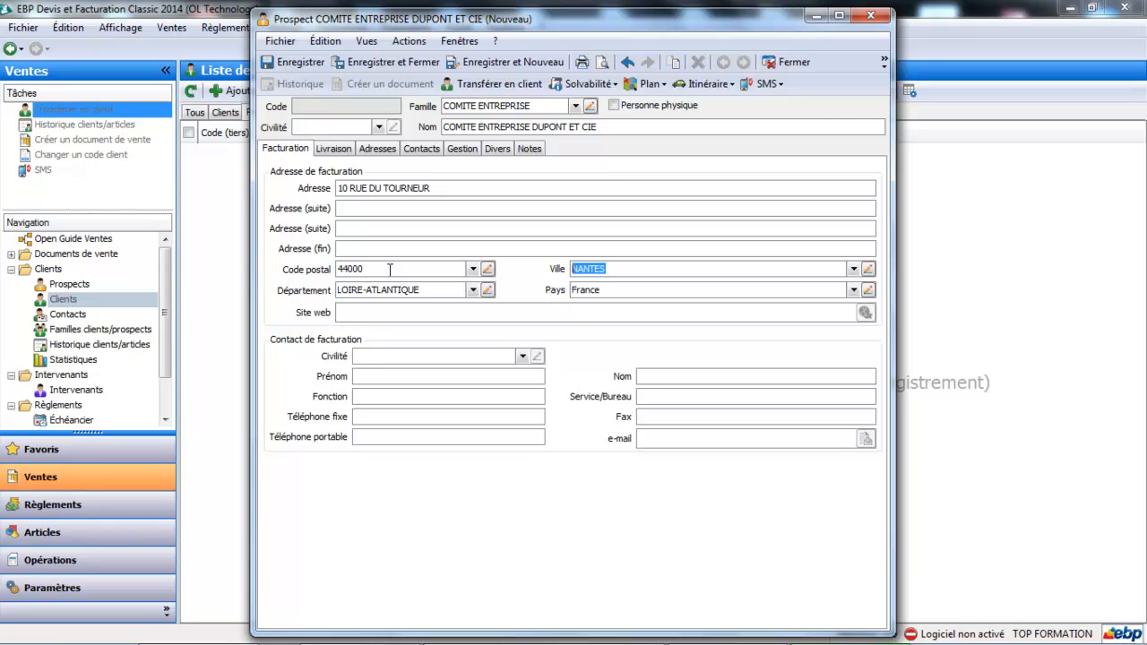
On Livraison, untick Identique à l'adresse de facturation (confirm Oui) and Identique au contact de facturation.
click(335, 150)
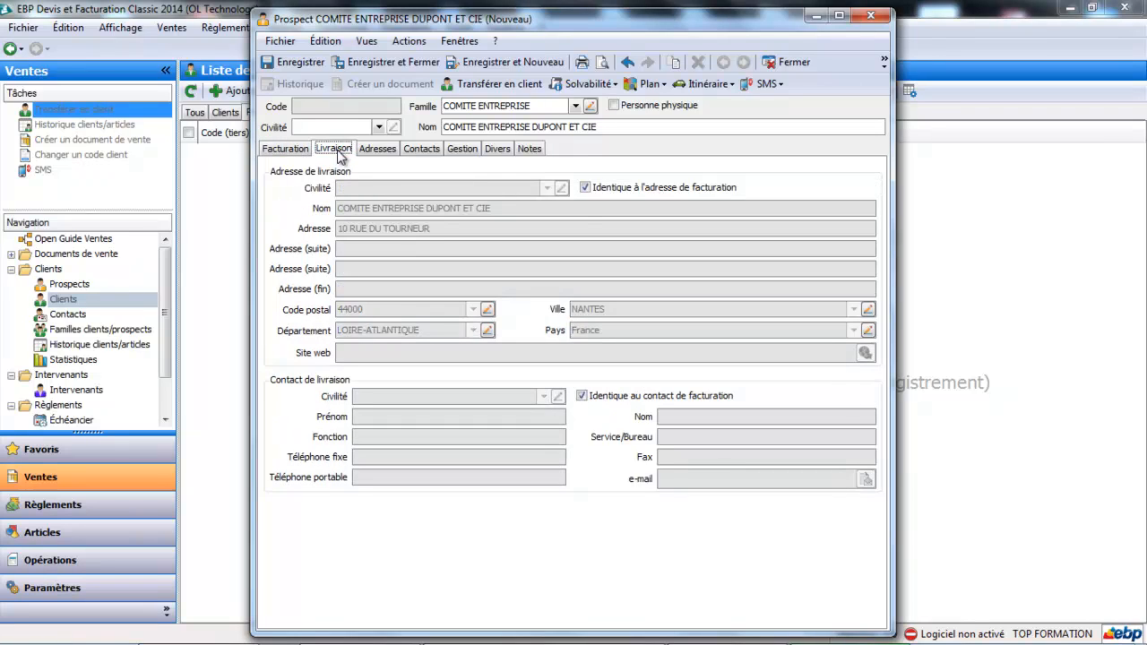
click(583, 190)
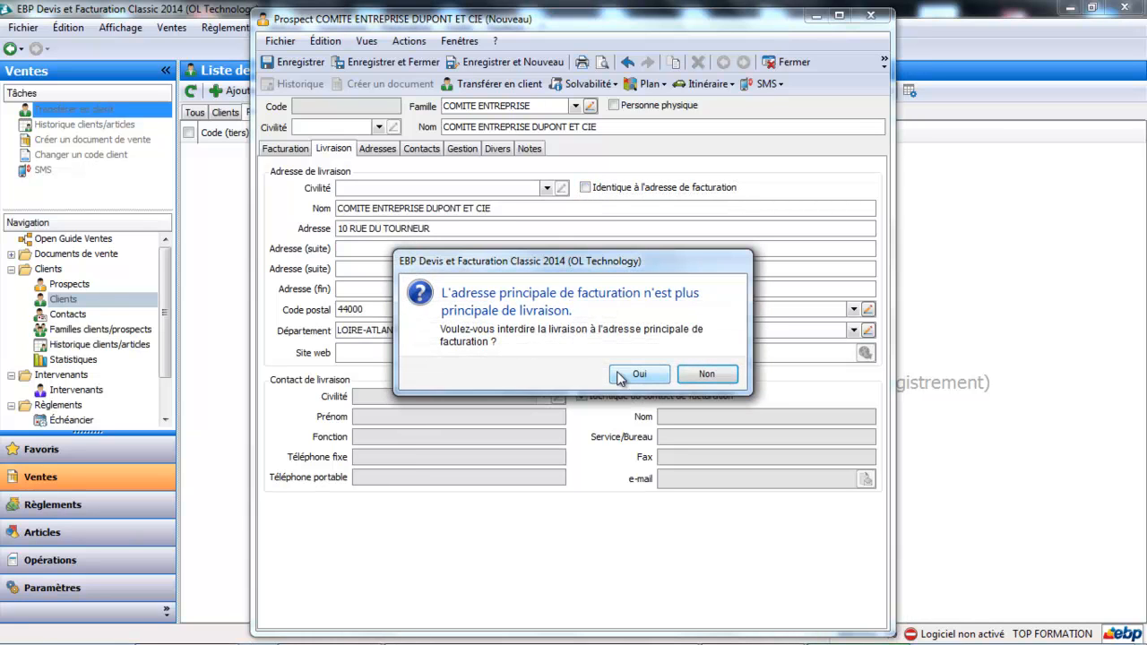
click(638, 375)
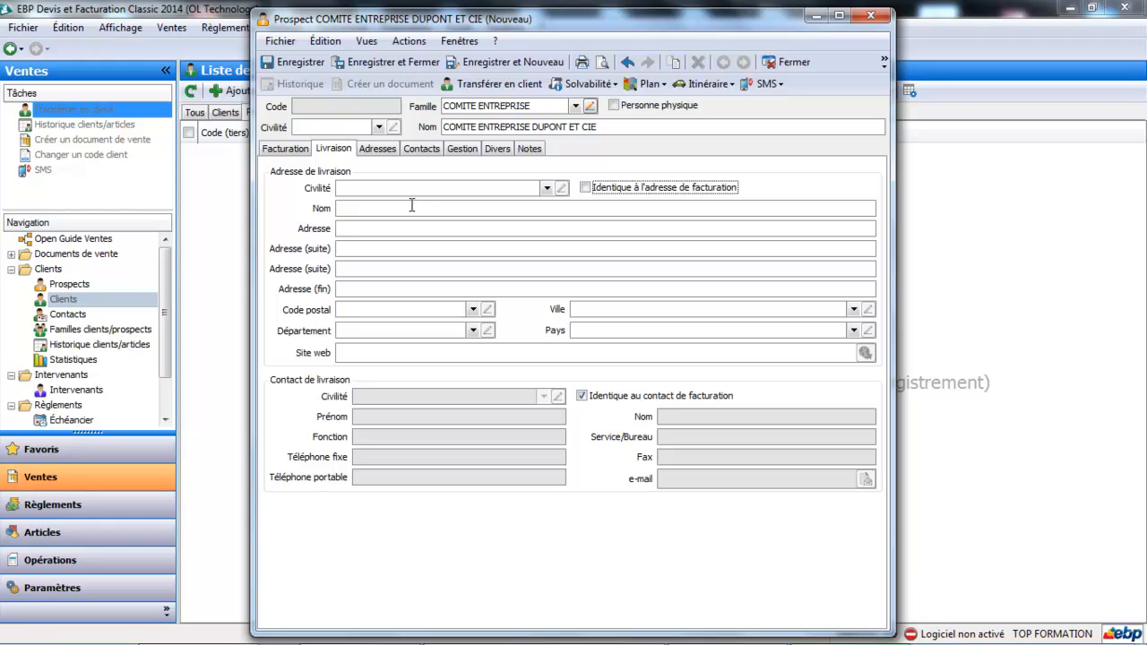
click(411, 206)
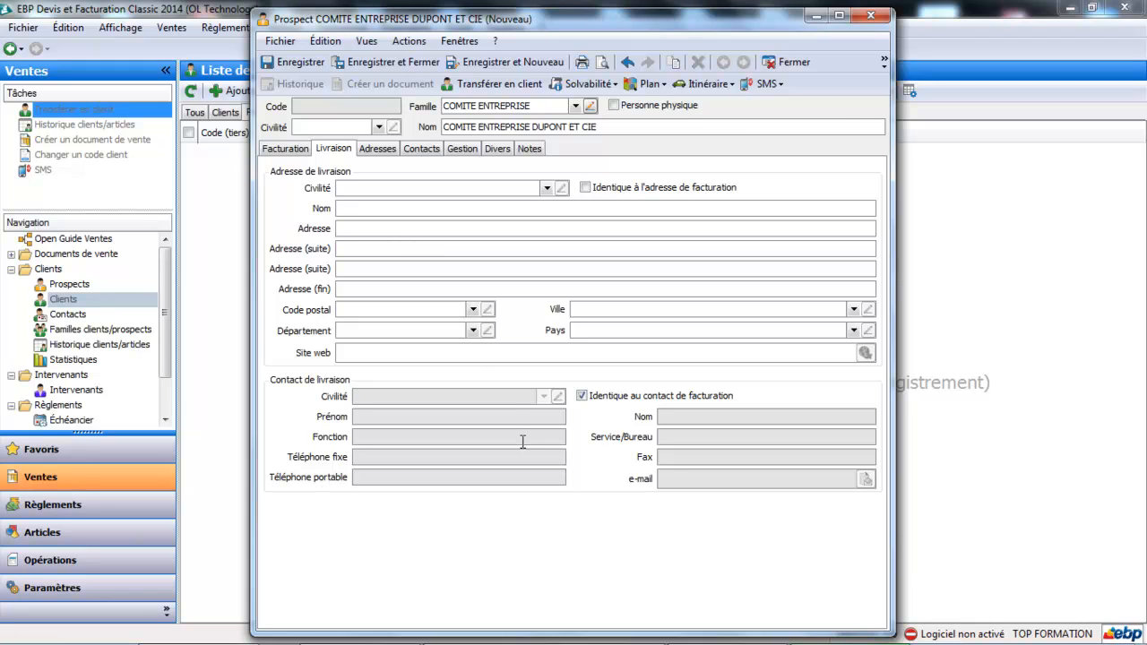
click(581, 396)
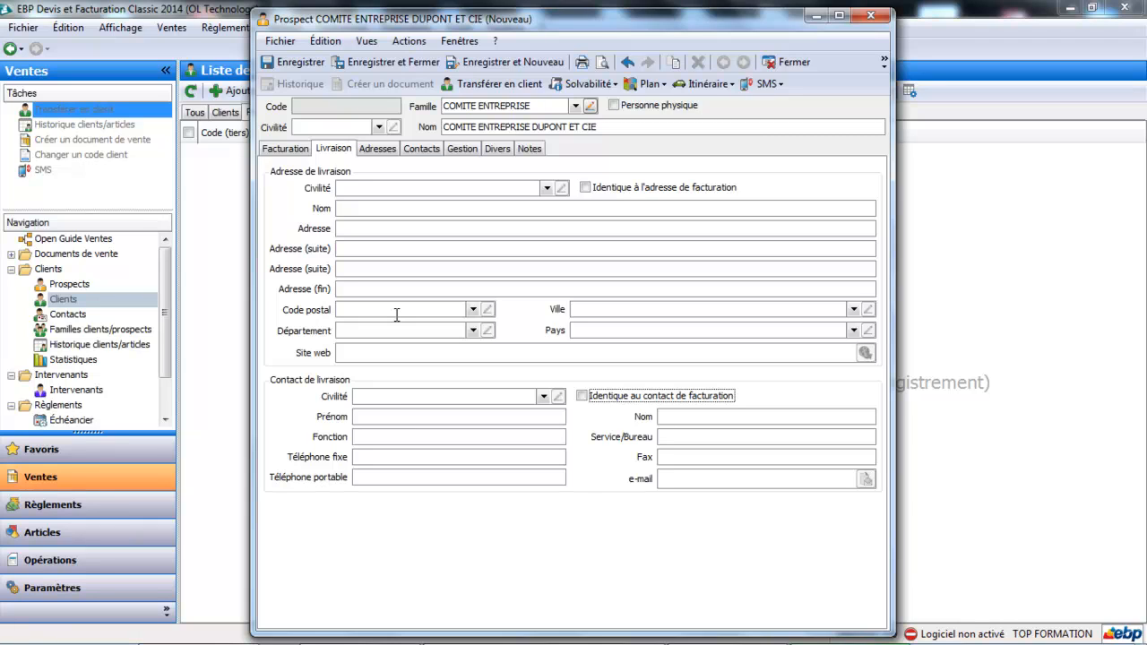
Add a second blank address on the Adresses tab and display the empty contacts list.
click(378, 147)
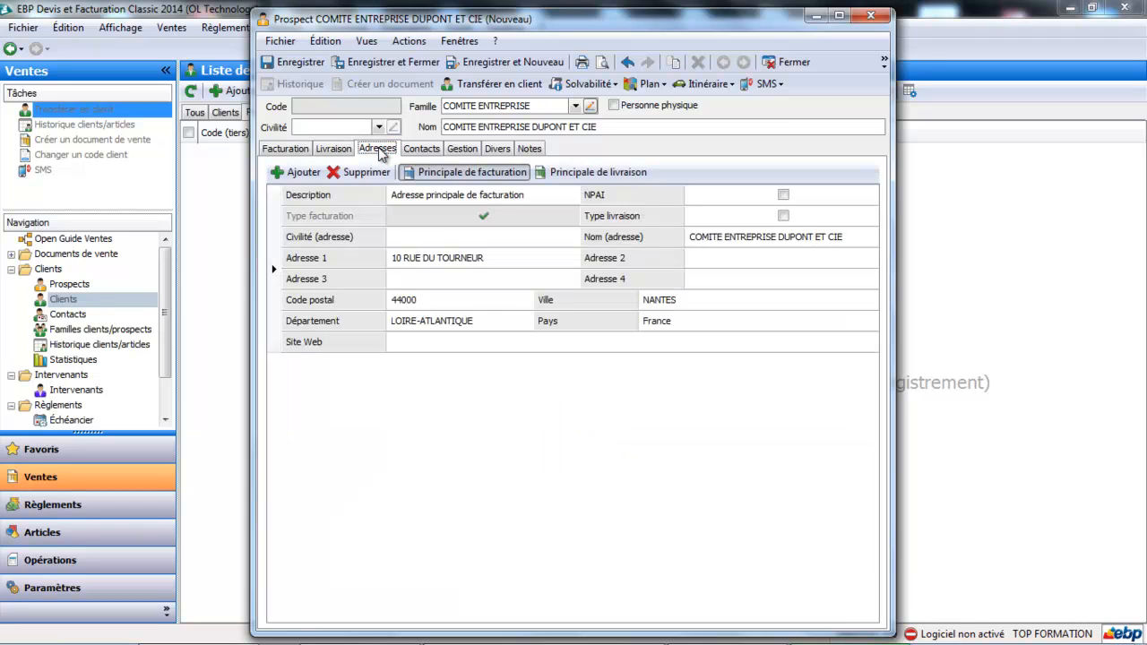
click(303, 175)
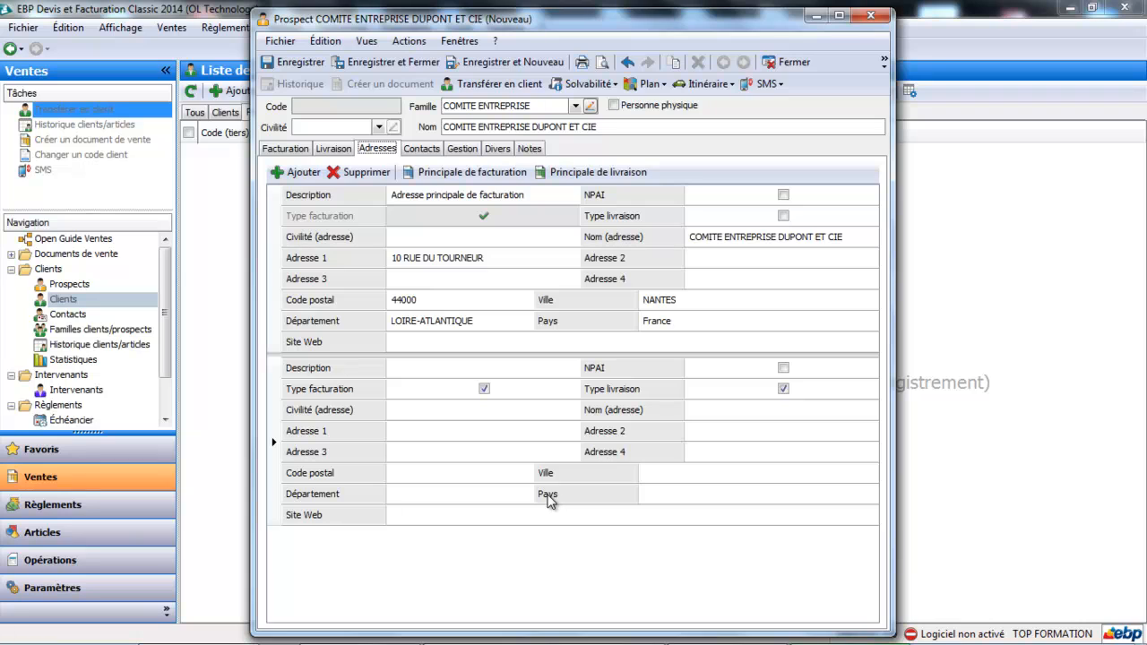
click(425, 149)
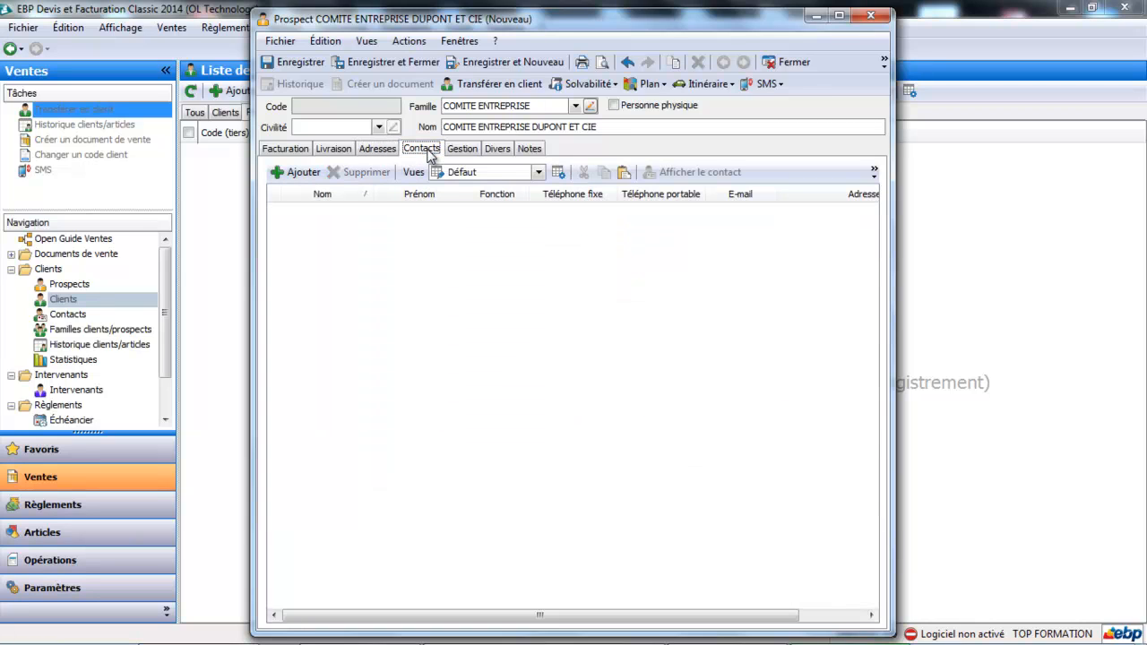
Create a brand-new contact for the prospect with civility Madame.
click(304, 172)
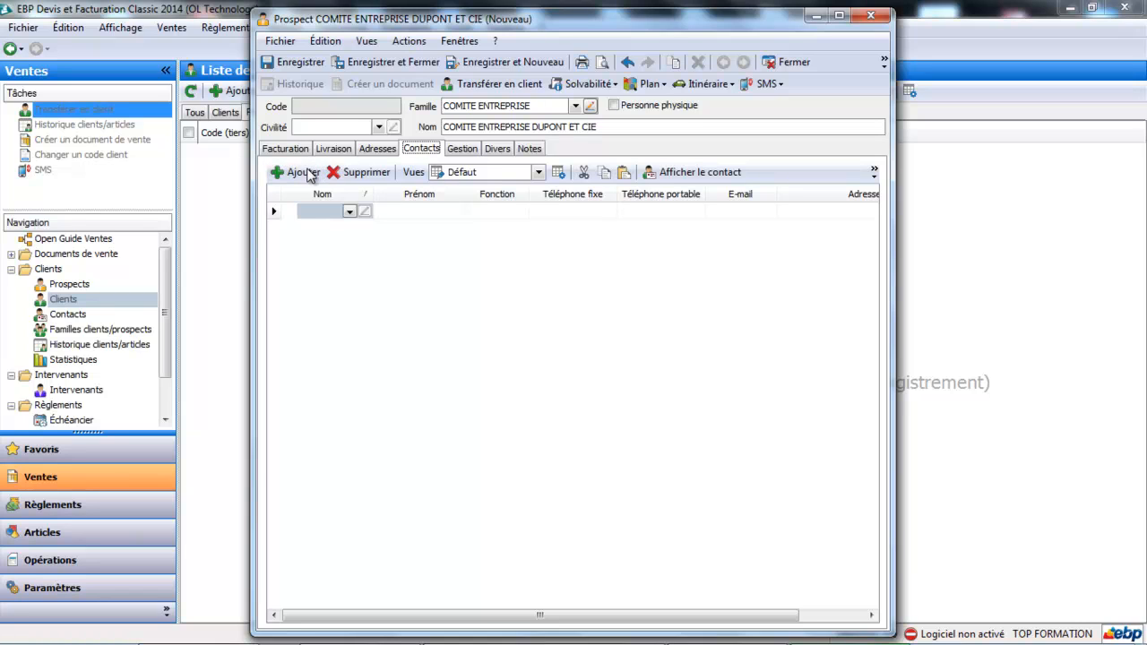
click(349, 212)
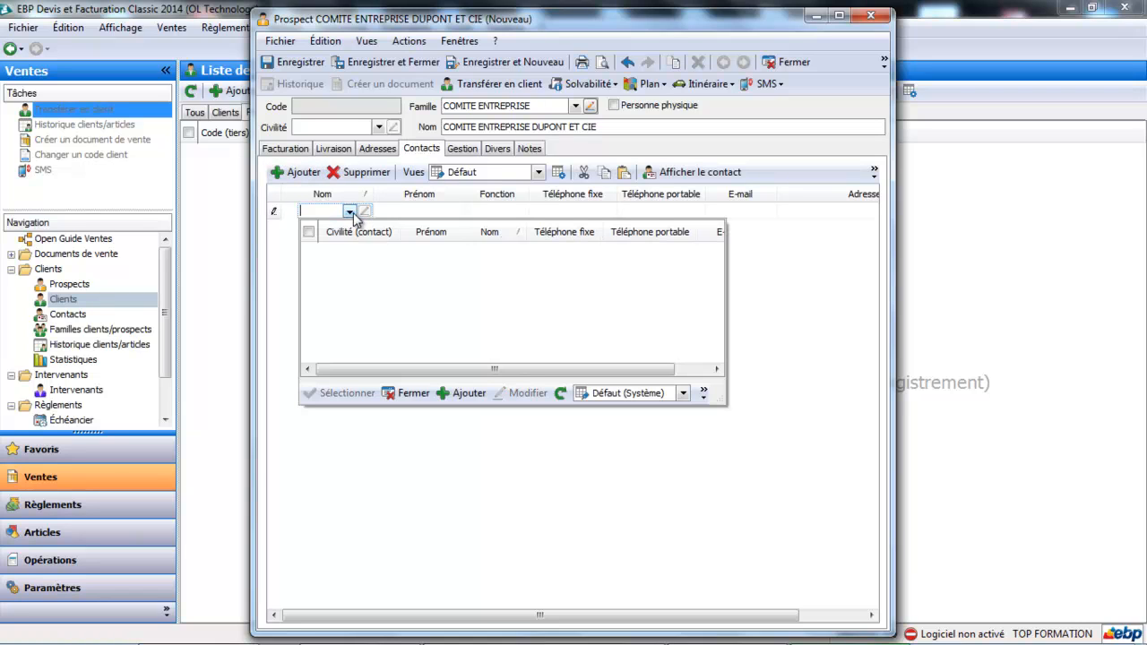
click(472, 393)
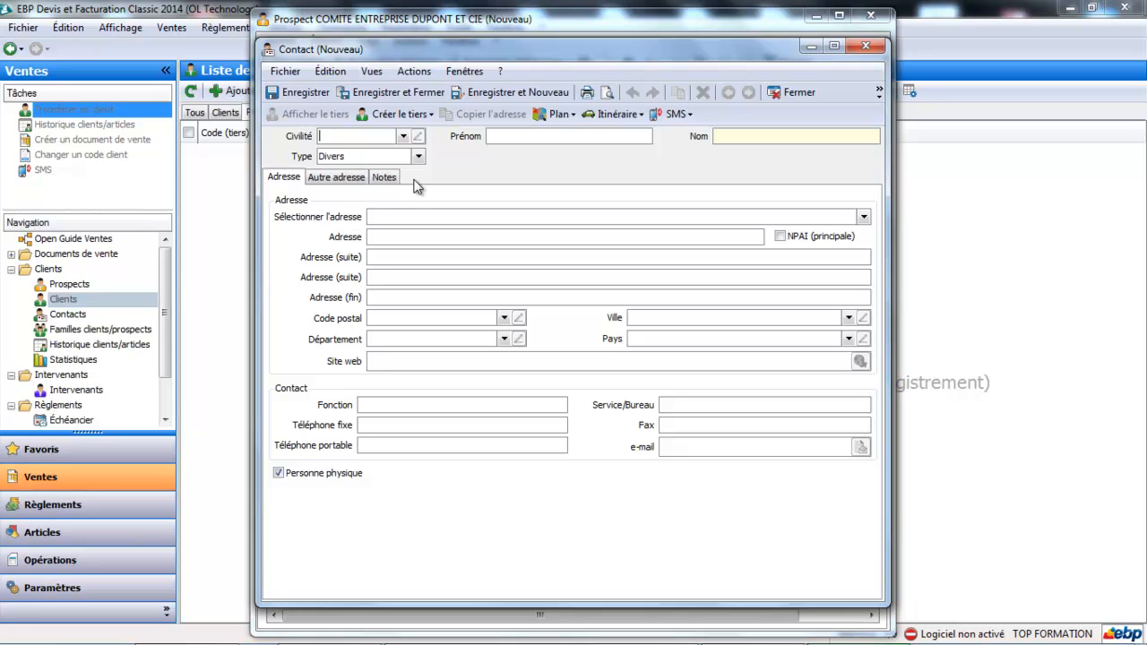
click(403, 137)
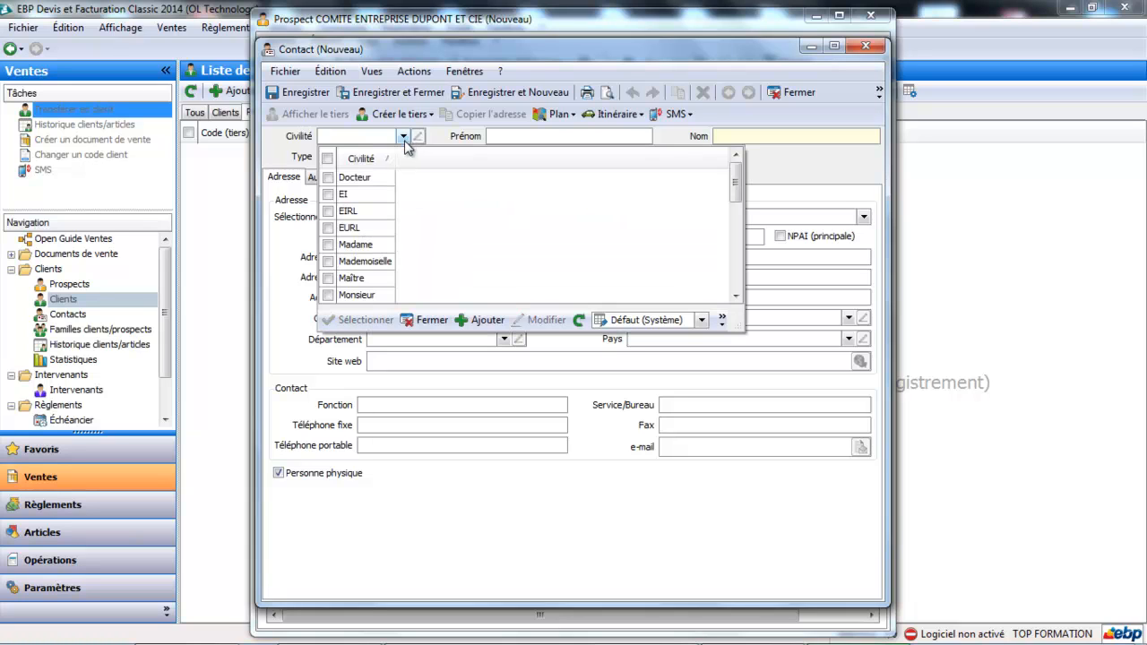
click(368, 245)
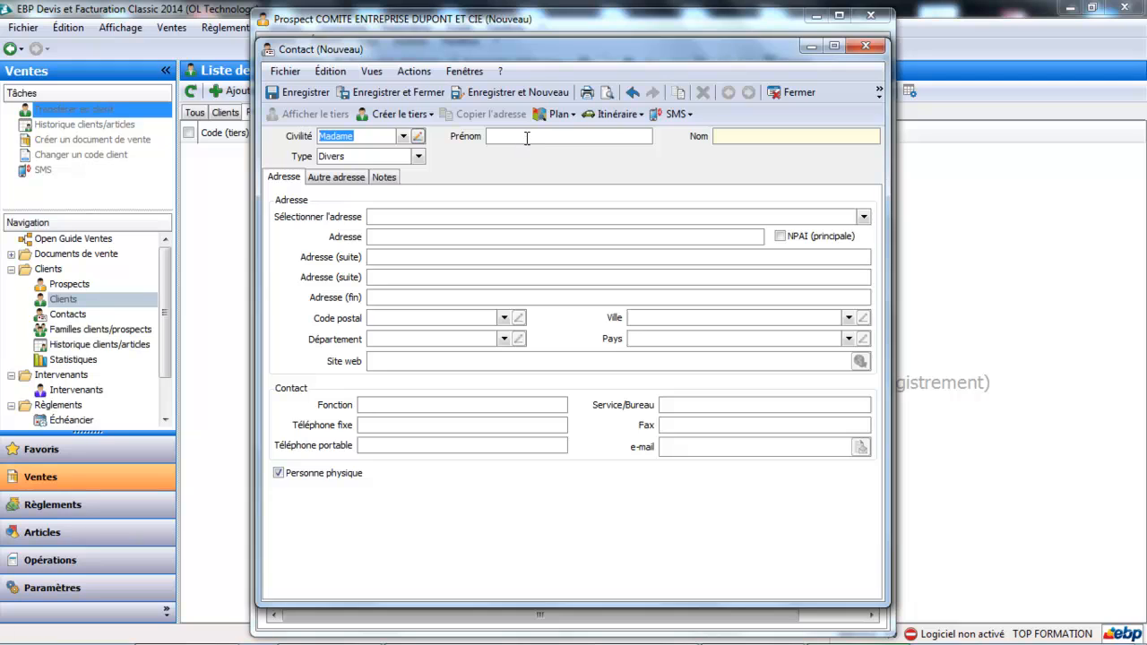
click(527, 138)
text(dANI)
key(BackSpace)
key(BackSpace)
key(BackSpace)
key(BackSpace)
text(Danielle)
key(Tab)
text(Durand)
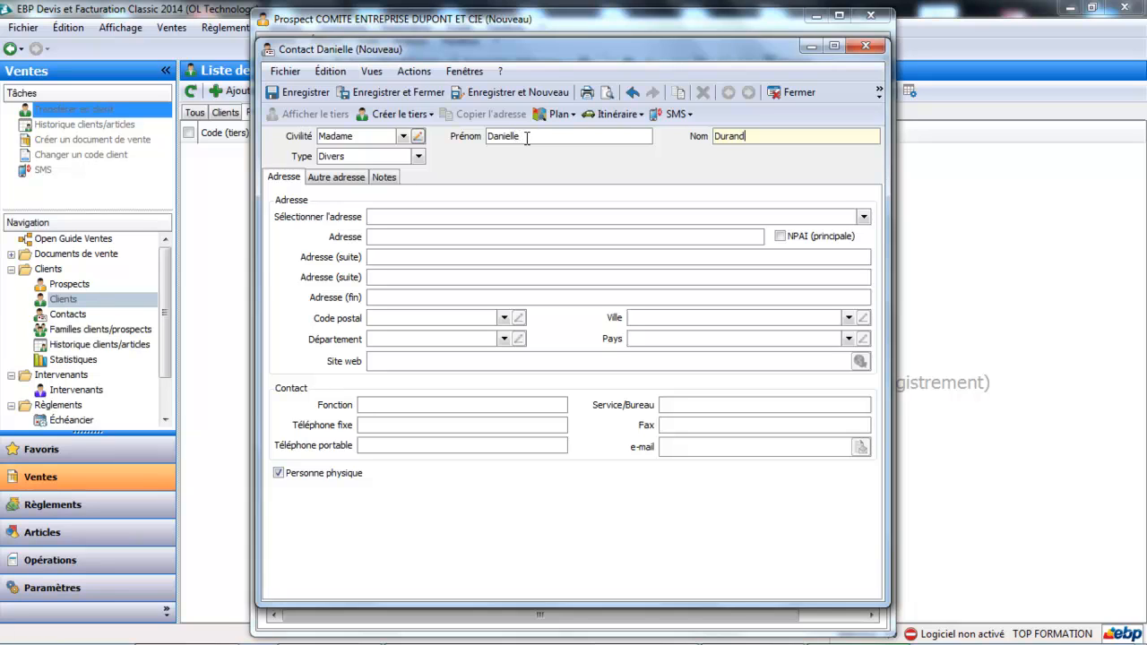
key(Tab)
Set contact type Client/Prospect and function Secrétaire, then try to save the contact.
click(417, 157)
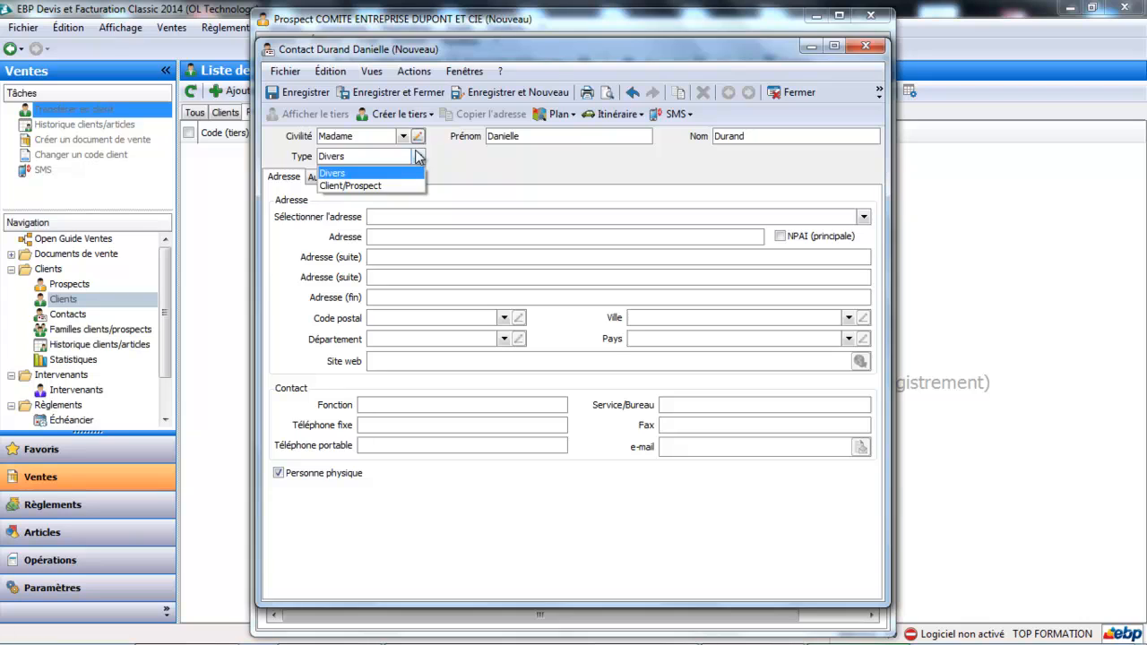
click(412, 186)
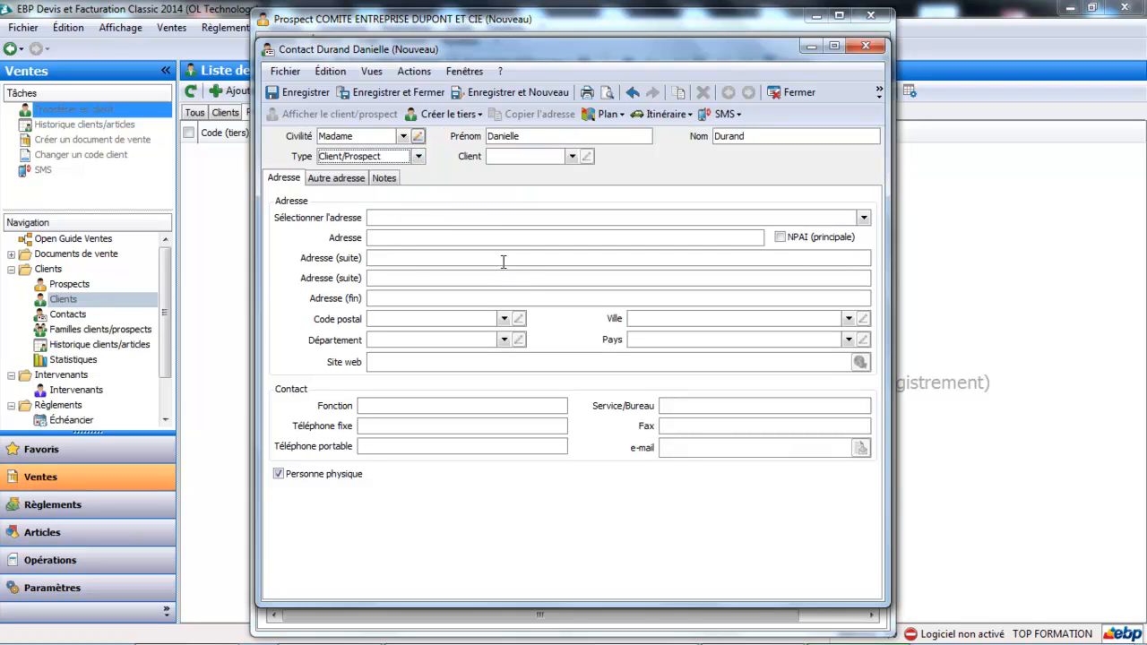
click(406, 406)
text(Secrétaire)
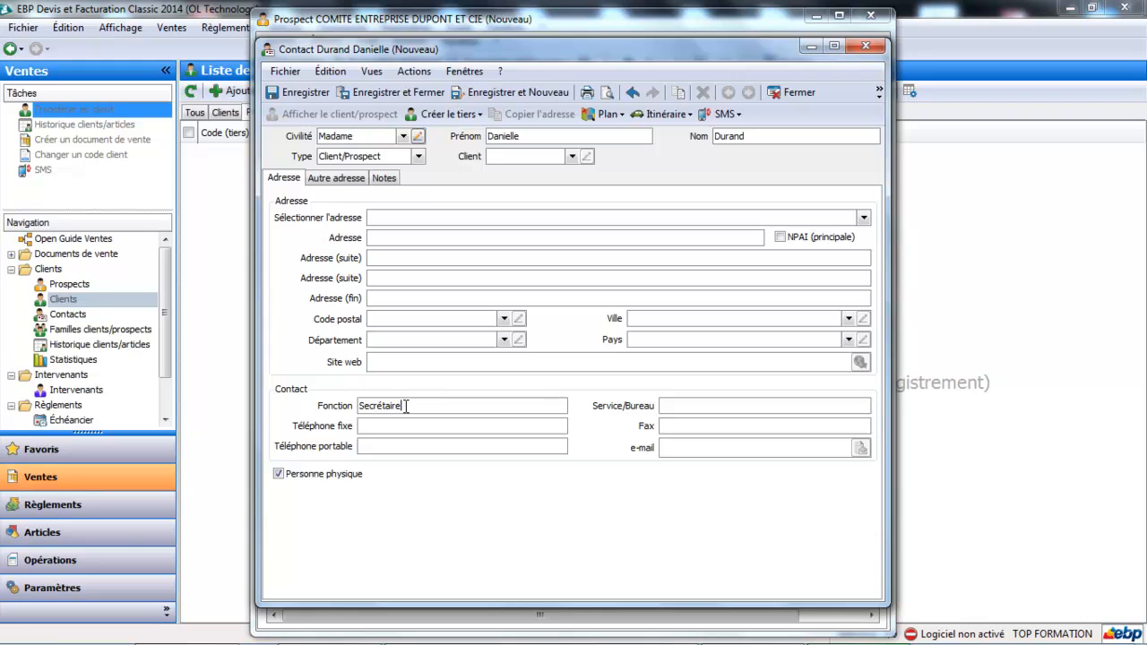
key(Tab)
click(407, 92)
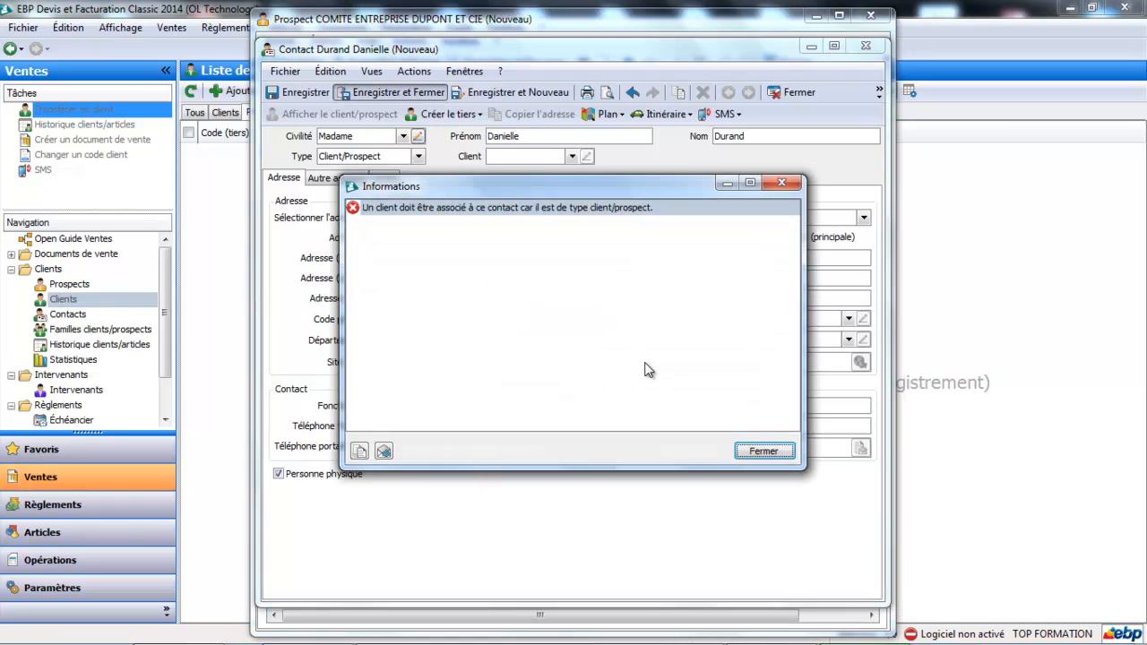
Dismiss the missing-client error, change the contact type to Divers, and save the contact.
click(761, 452)
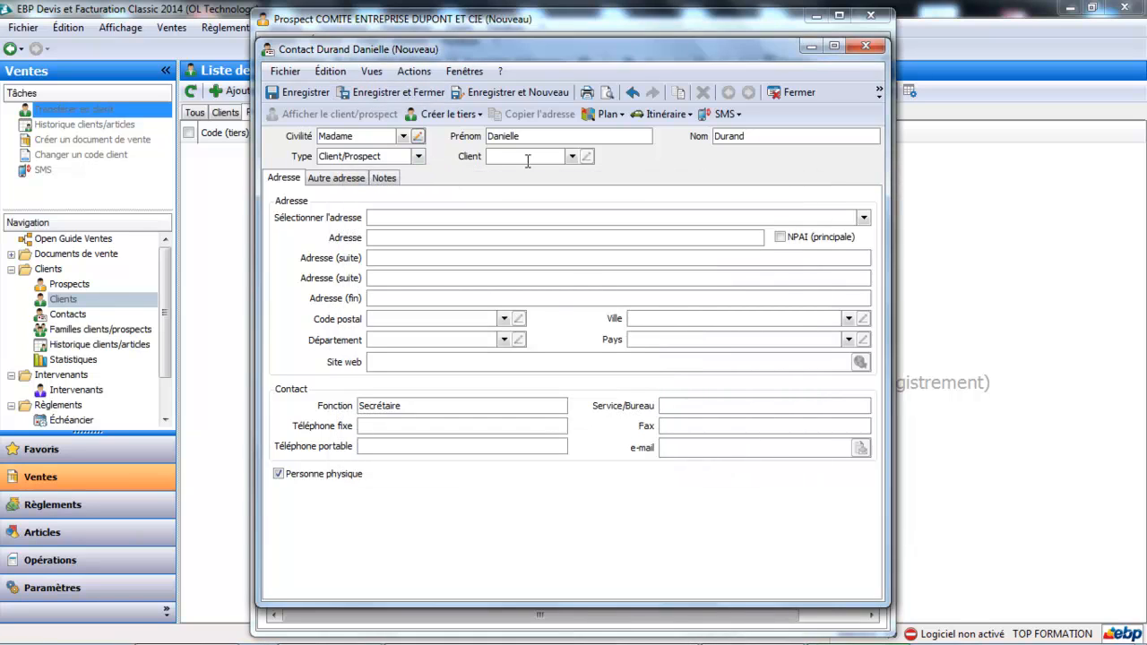
click(571, 156)
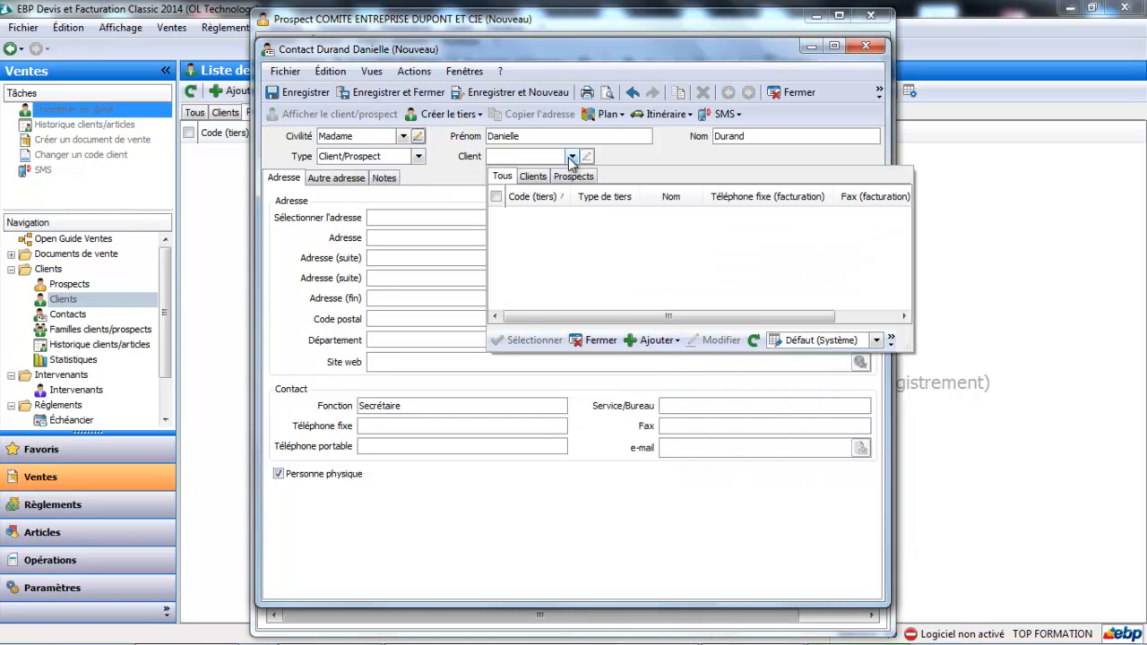
click(417, 156)
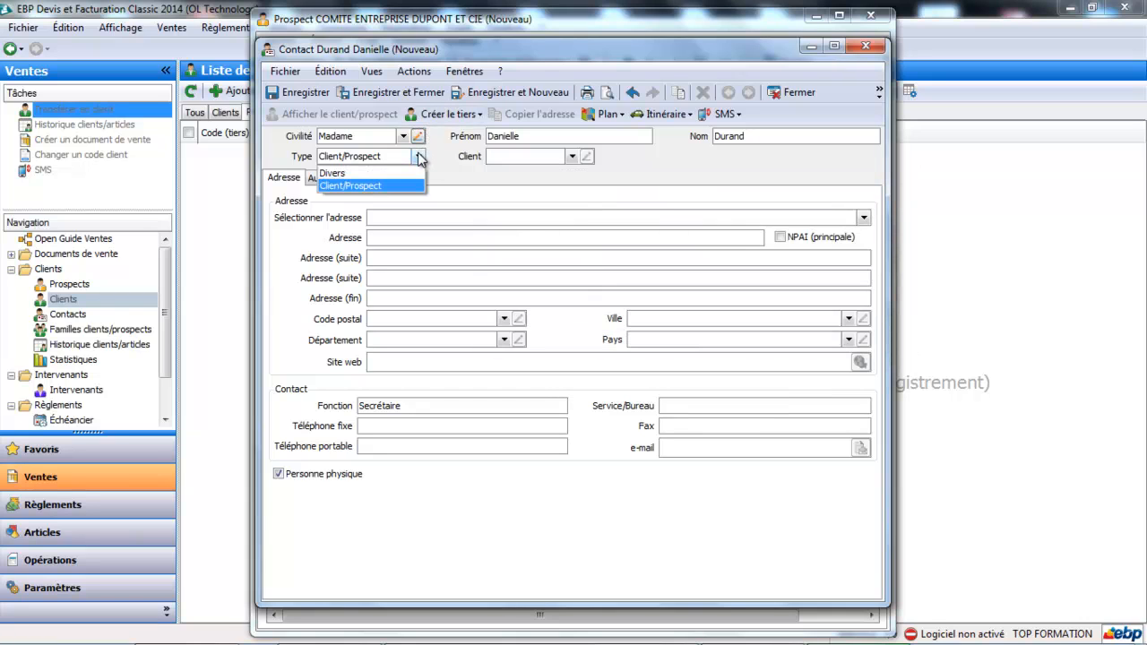
click(410, 173)
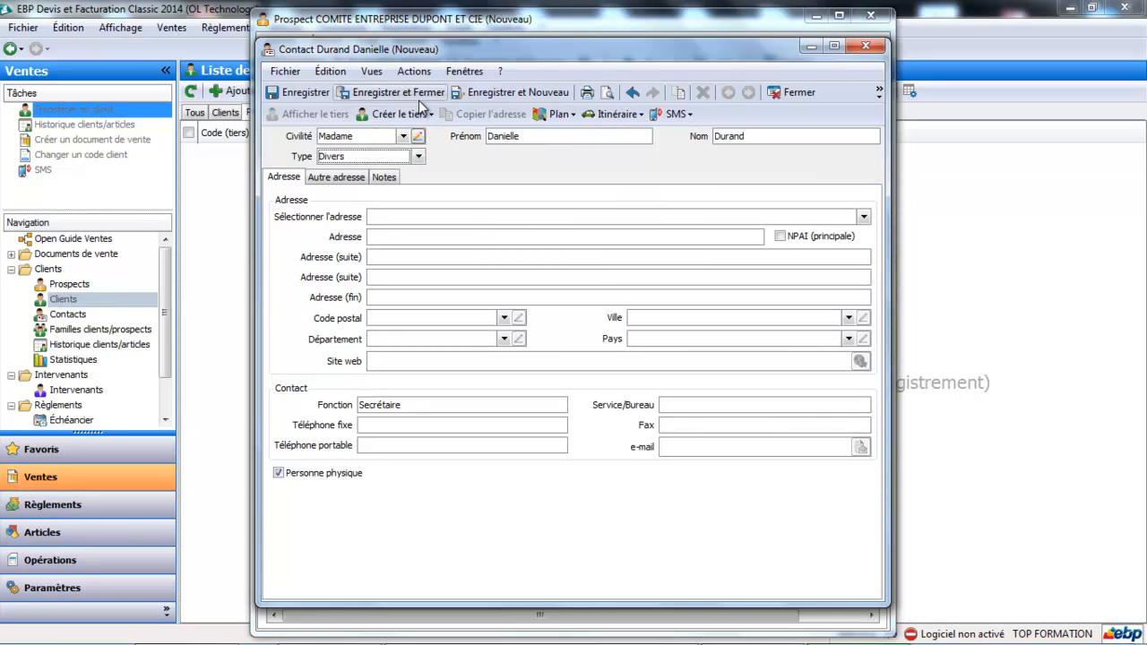
click(419, 98)
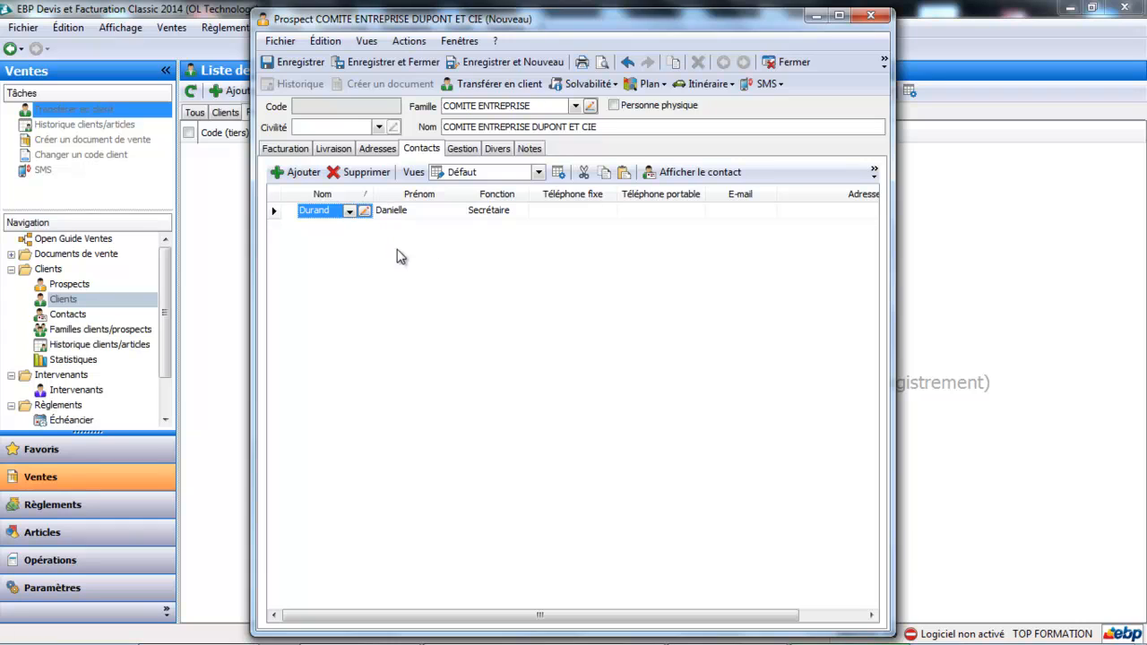
Add and then delete an empty contact row, and open the Gestion tab.
click(301, 171)
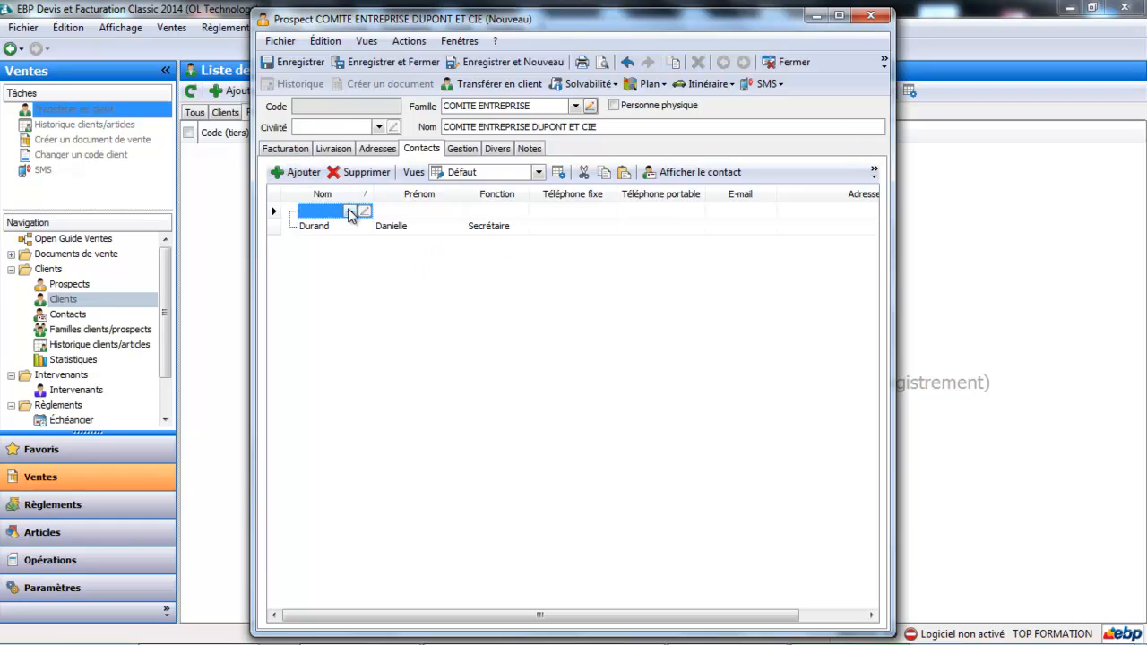
click(377, 178)
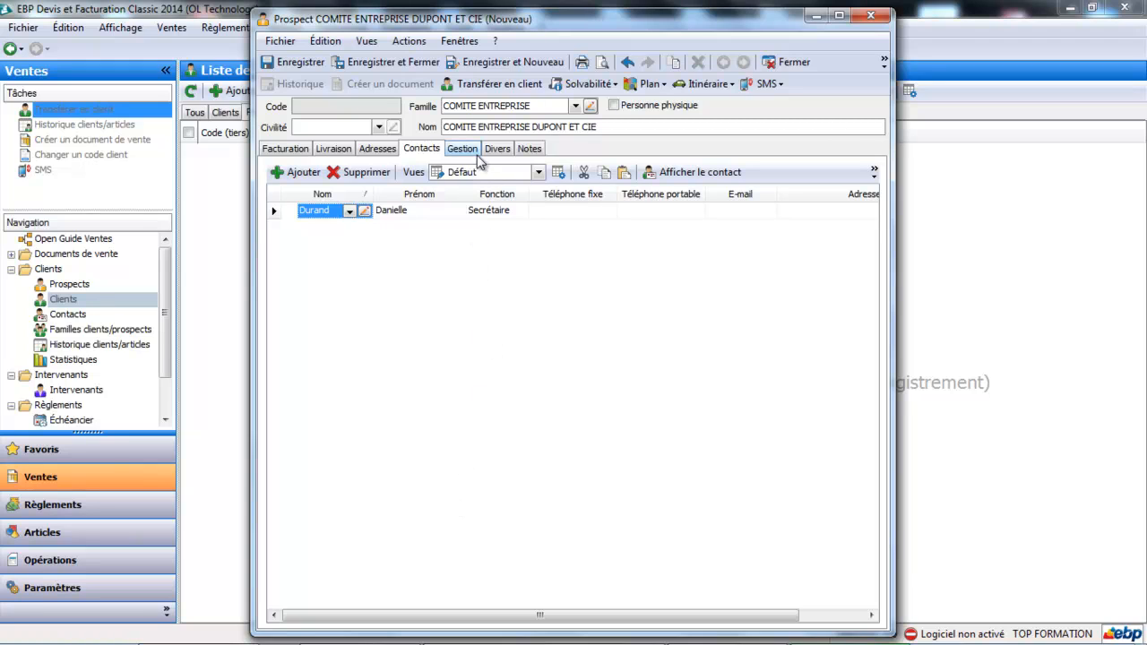
click(466, 150)
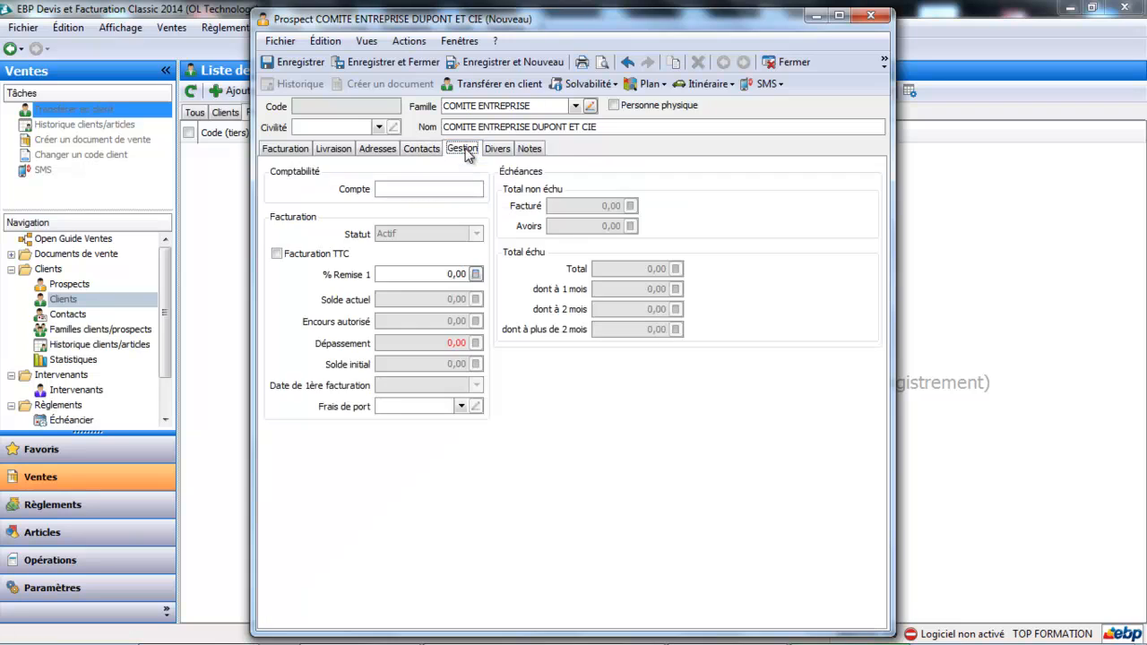
Set the prospect's delivery charges to Franco de port and view the Divers settings.
click(423, 185)
click(461, 407)
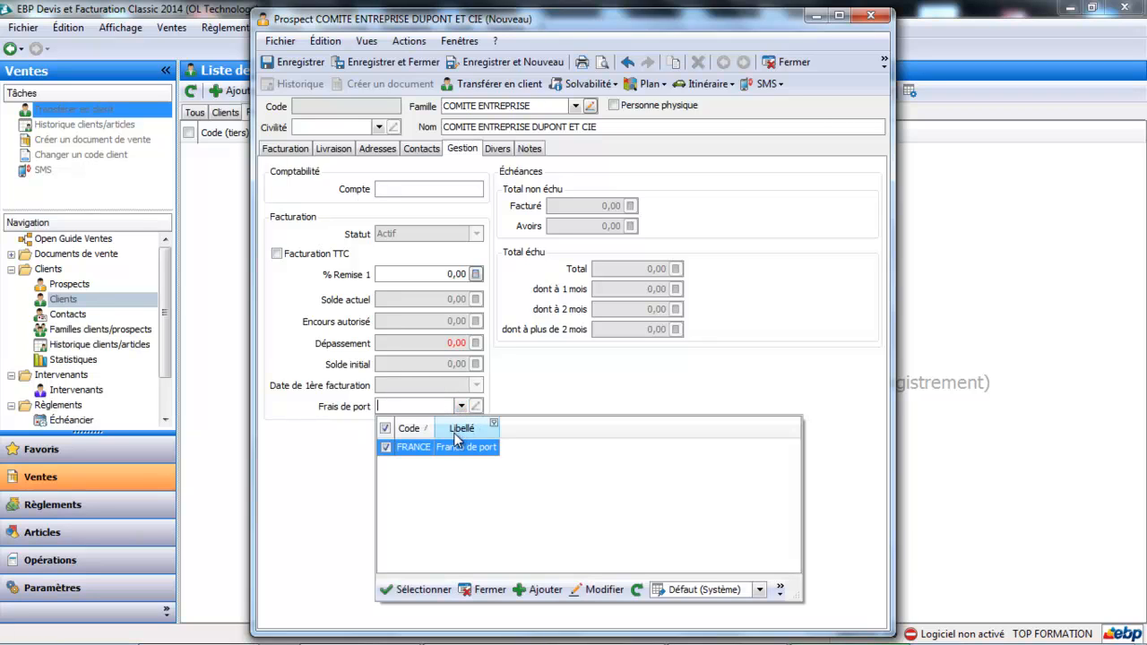
click(458, 448)
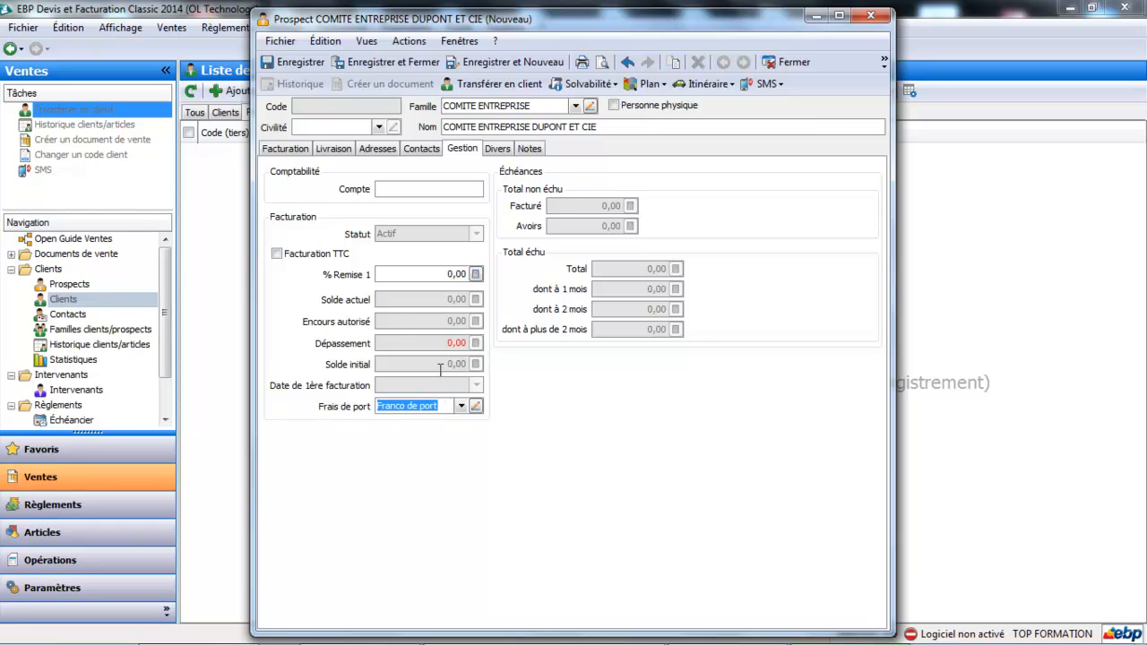
click(501, 148)
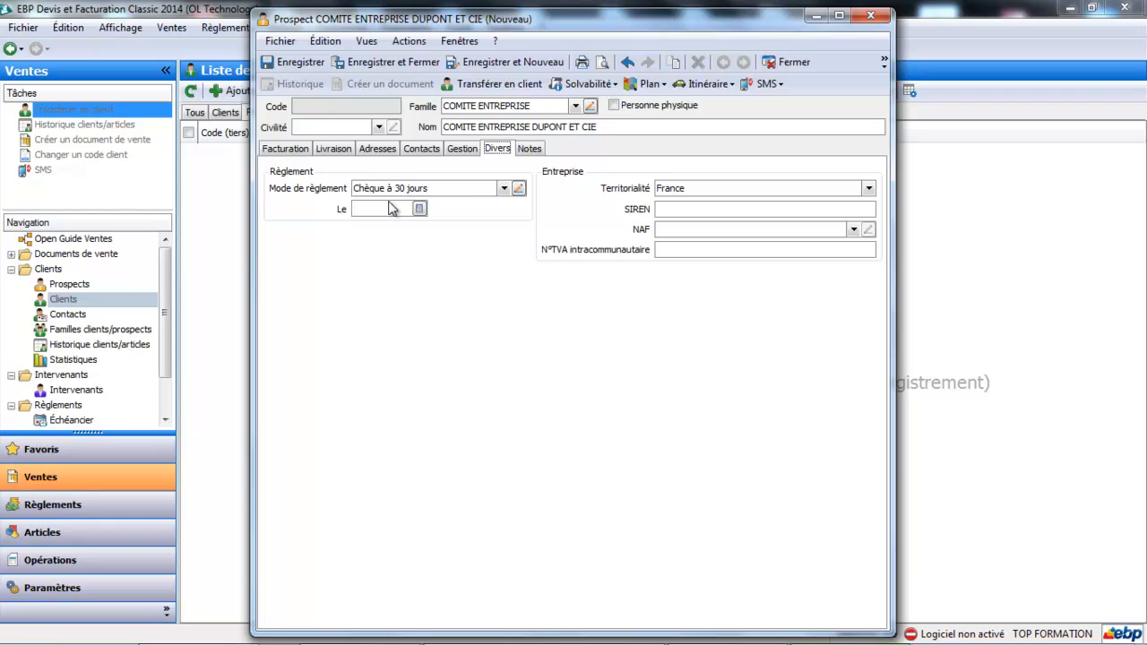
Keep payment mode Chèque à 30 jours and save the prospect as CL00001.
click(505, 189)
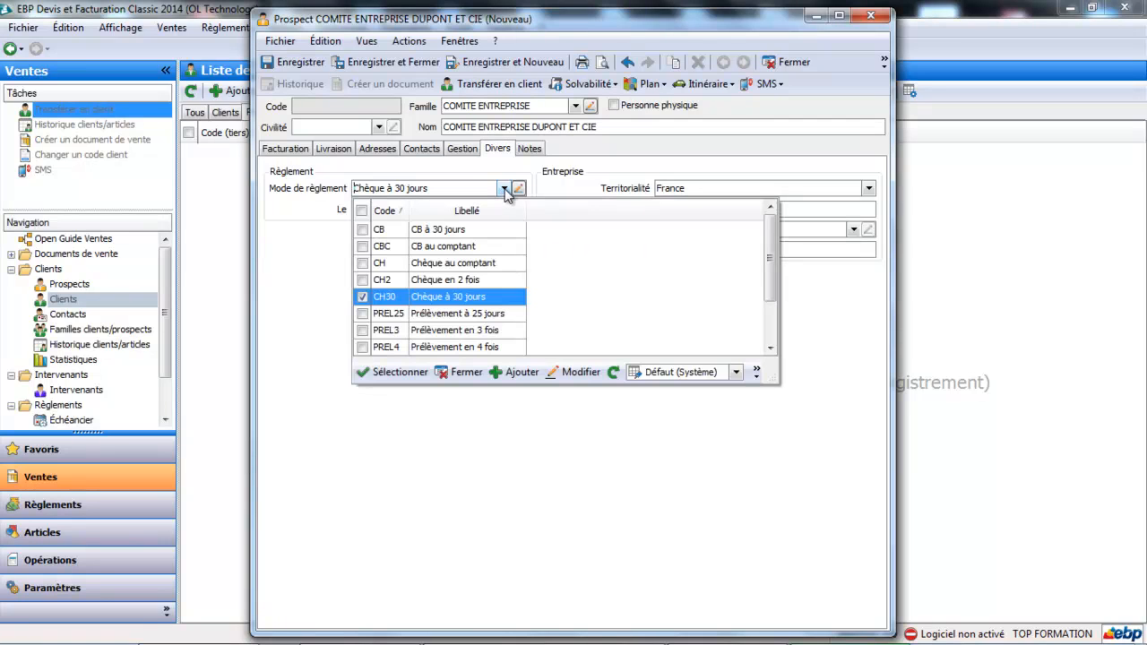
click(565, 299)
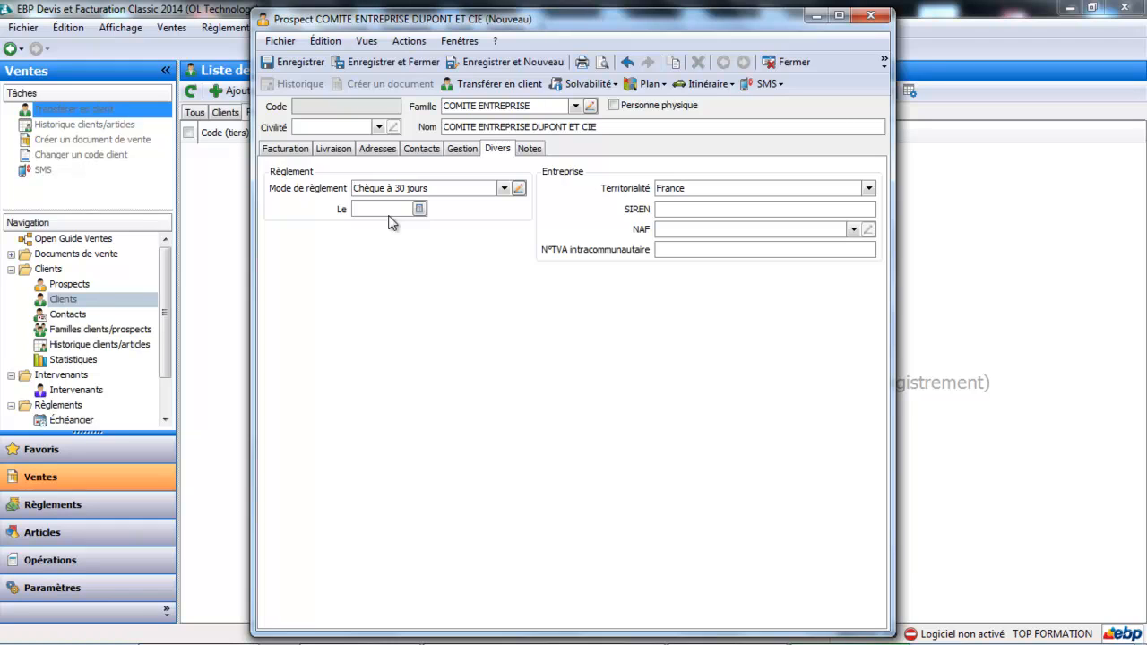
click(410, 62)
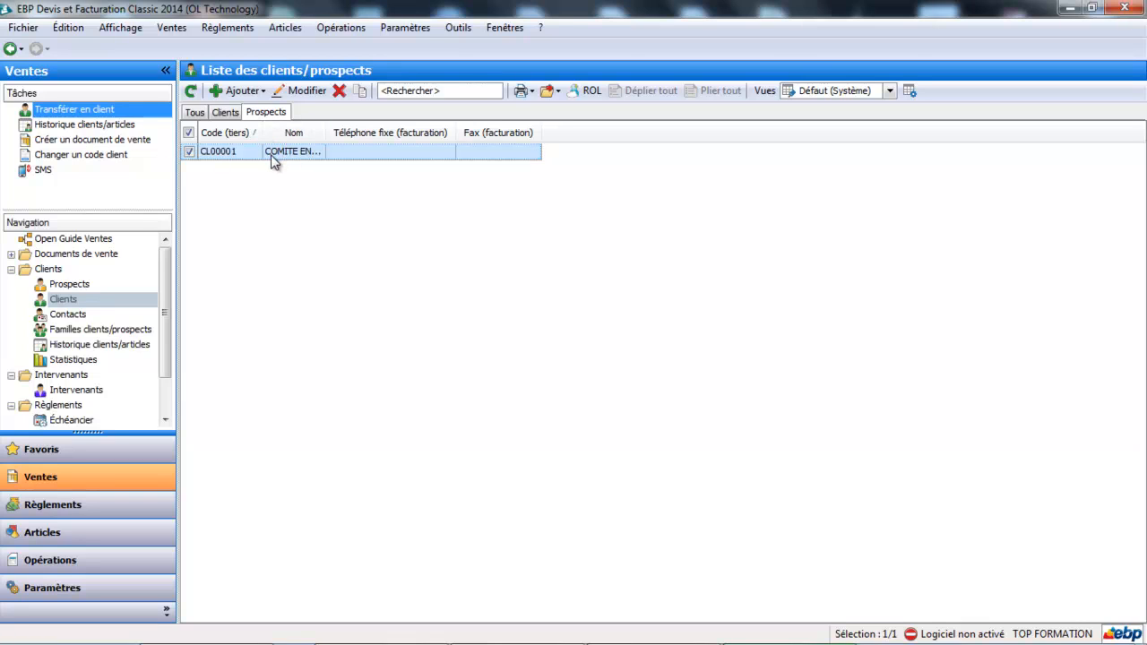
Open and discard a blank new client form, then widen the Nom column on the Prospects tab.
click(226, 114)
click(252, 92)
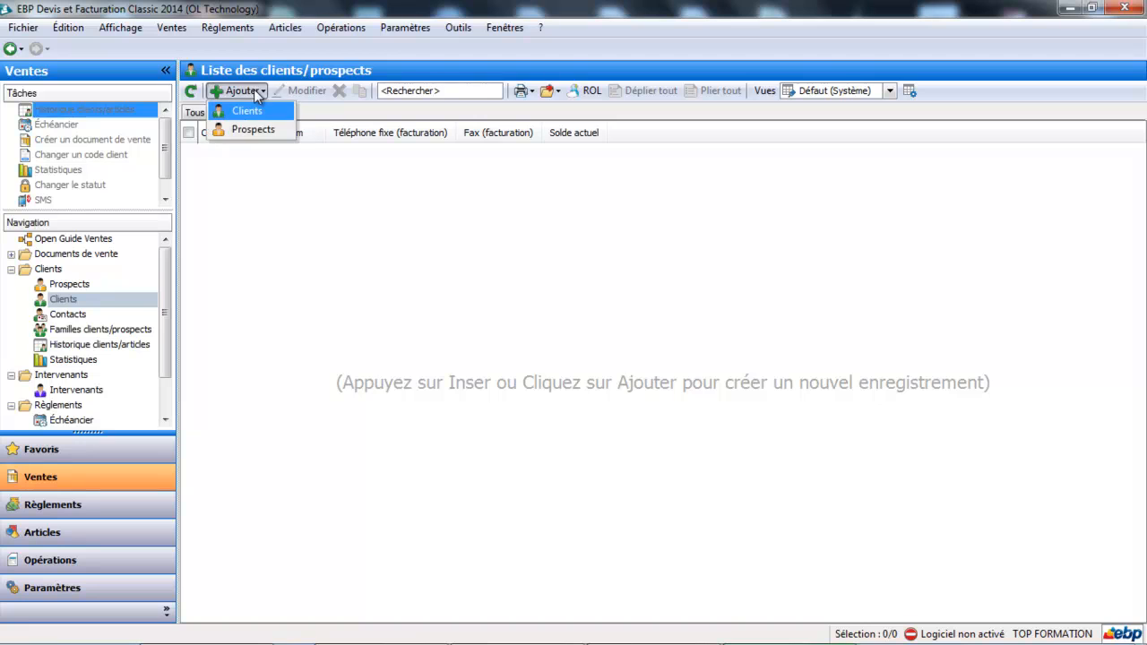
click(256, 114)
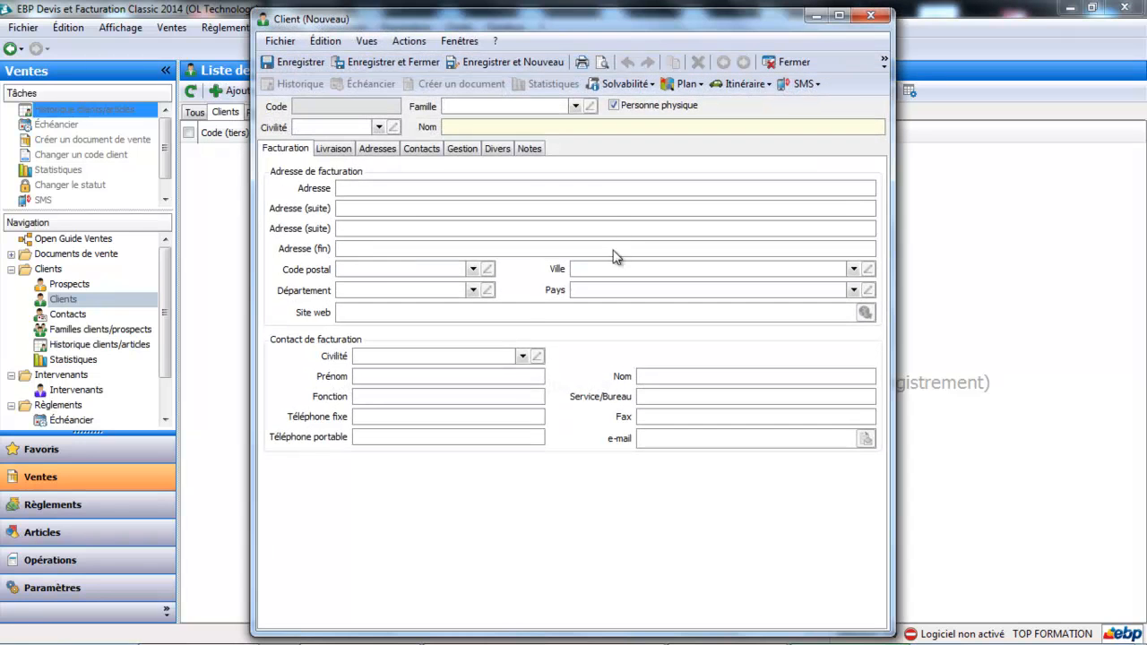
click(793, 62)
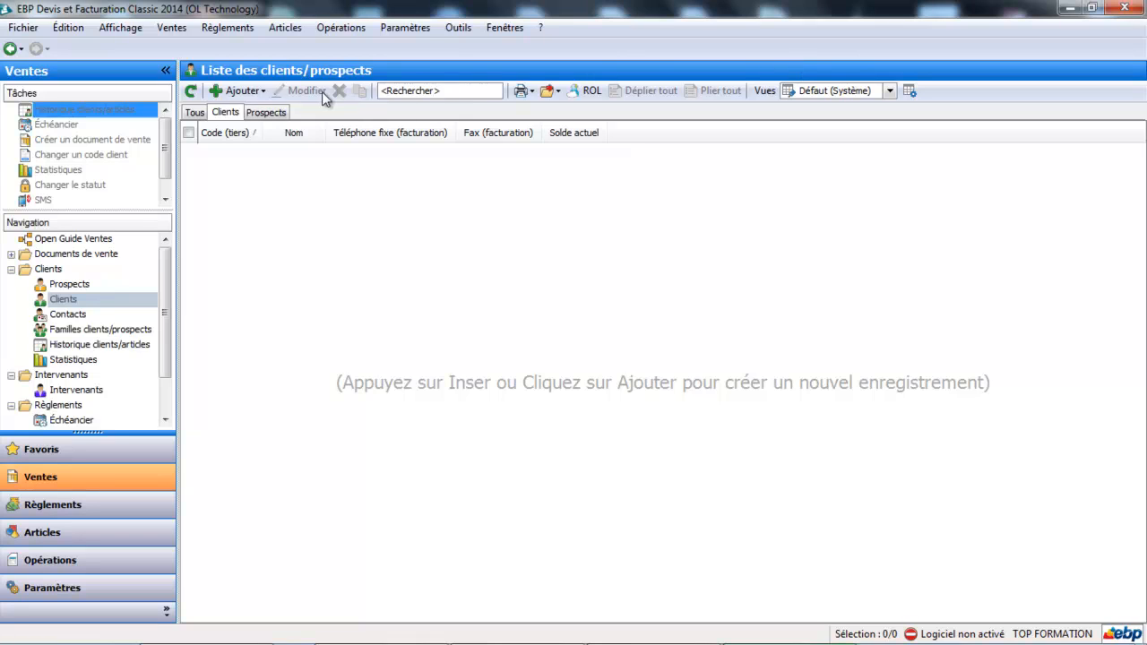
click(266, 113)
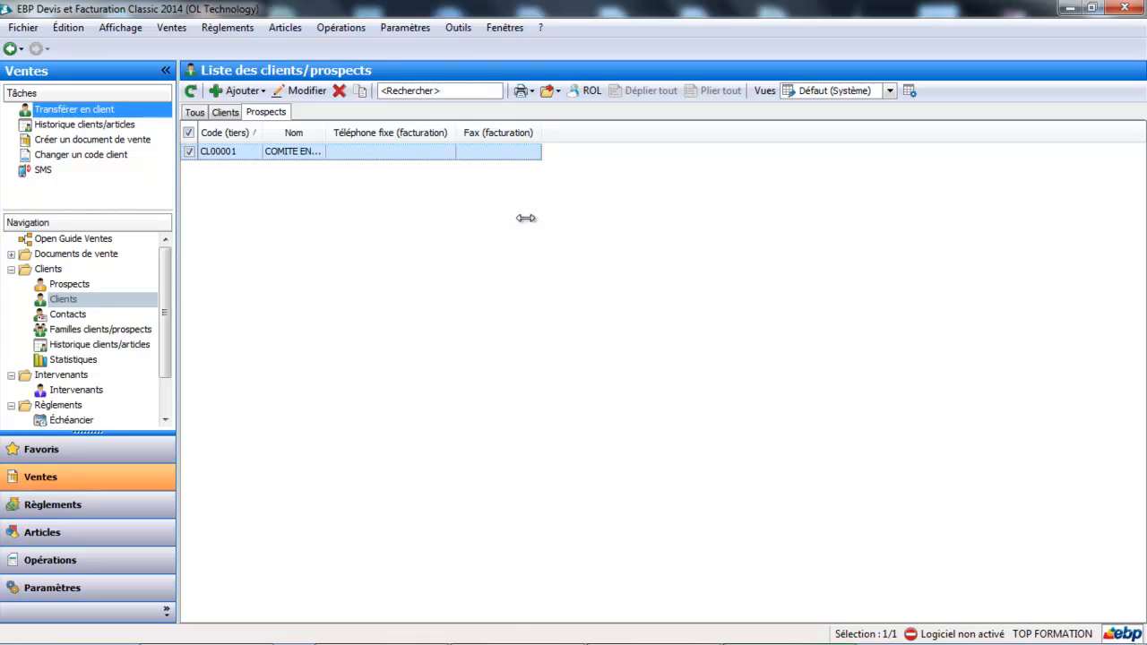
drag(526, 218, 529, 220)
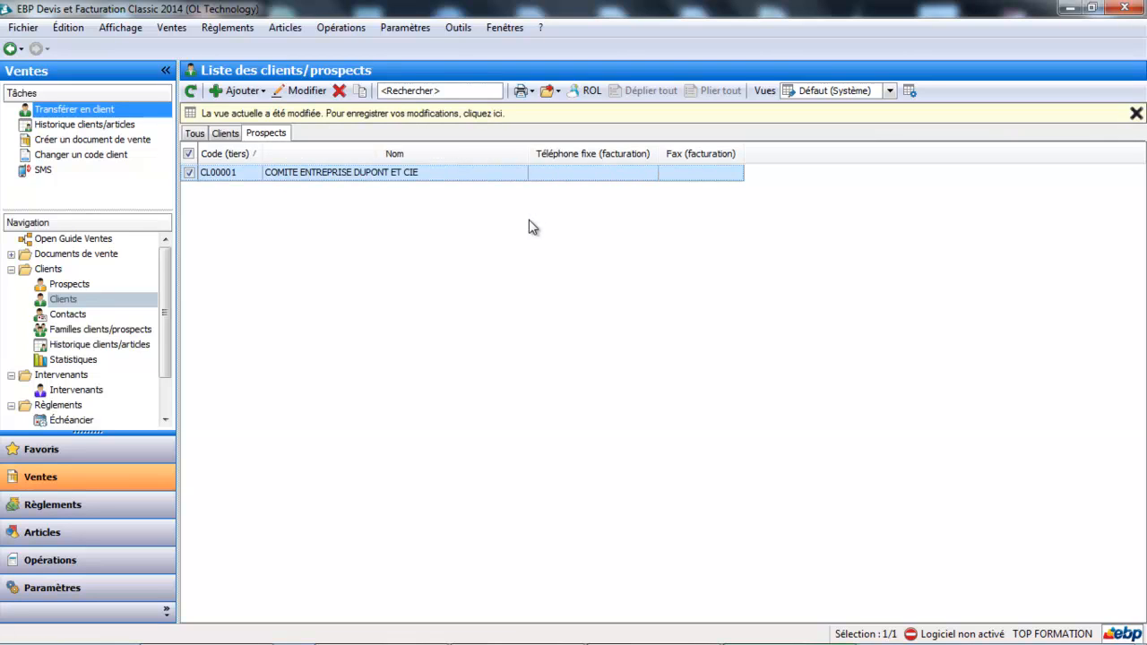